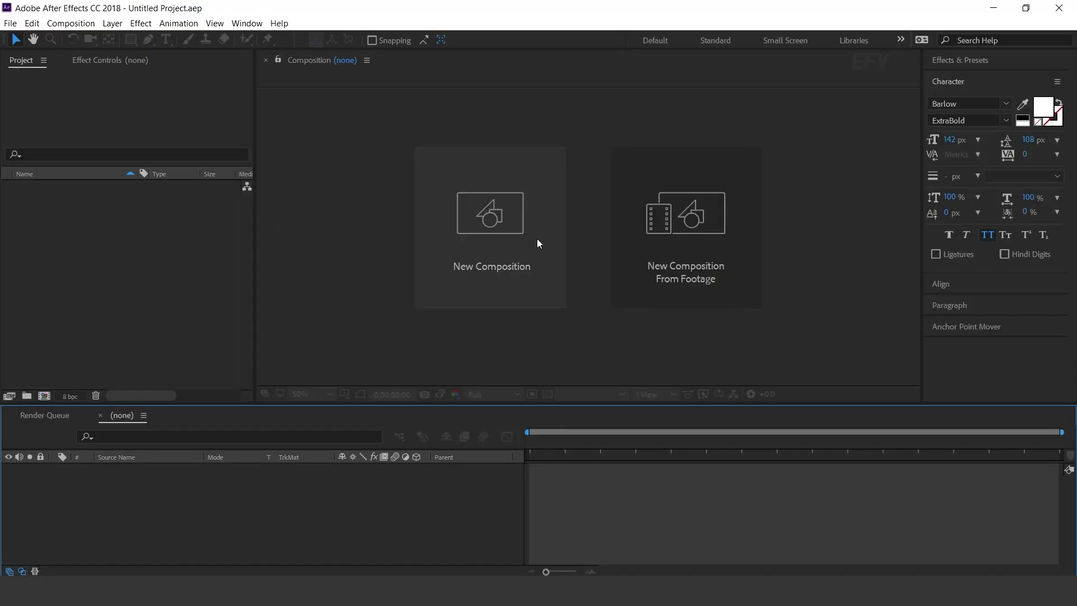
Step: Set up a 1920 × 1080, 29.97 fps, 30-second composition called 'main comp'
left_click(538, 243)
left_click(525, 208)
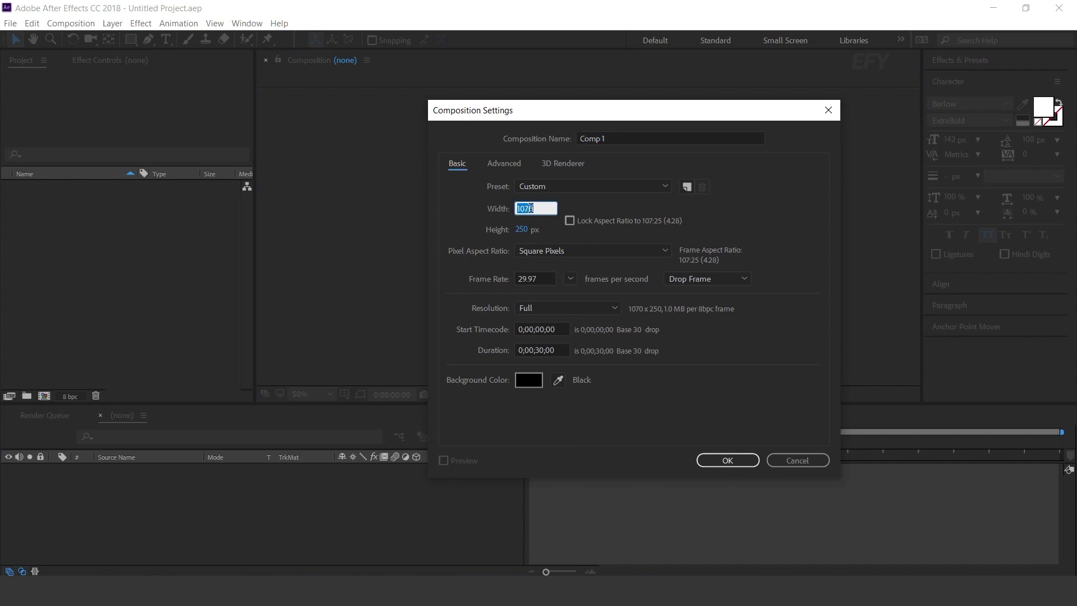
type("1920")
key("Tab")
type("1080")
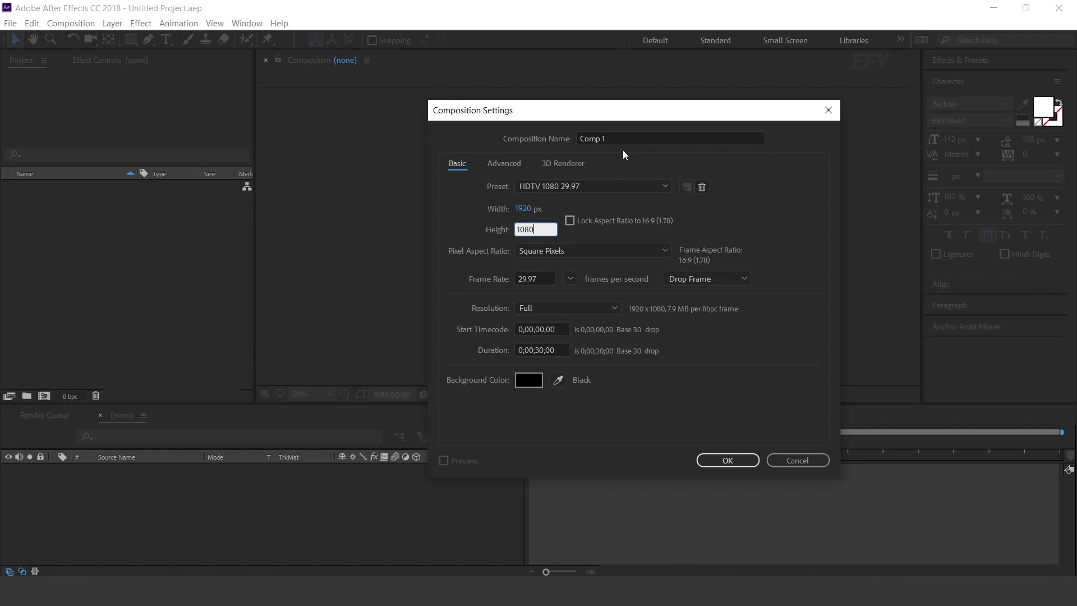
left_click(582, 139)
type("main c")
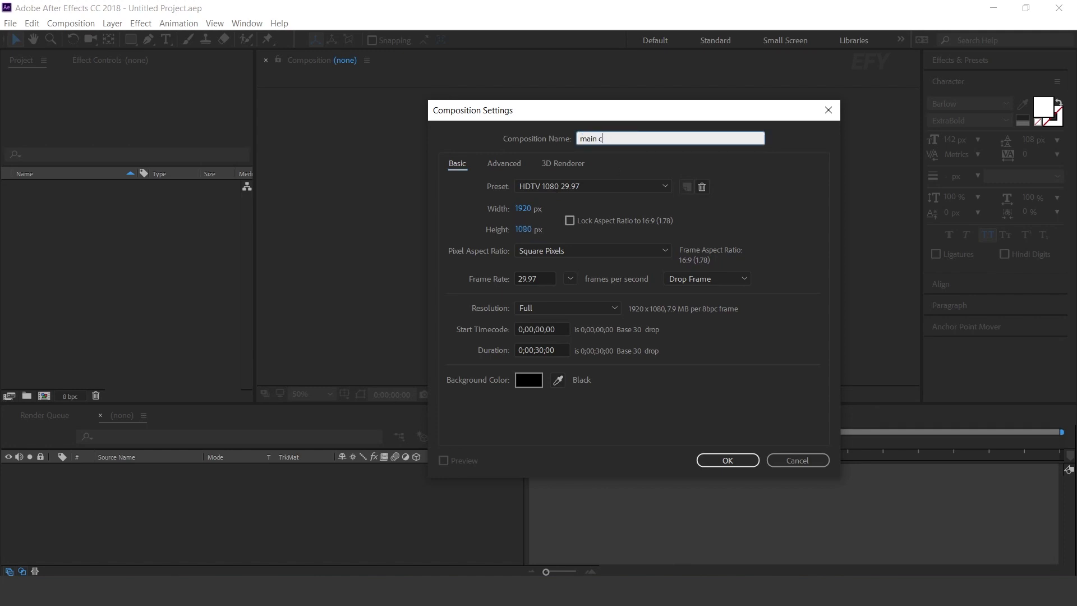
key("Return")
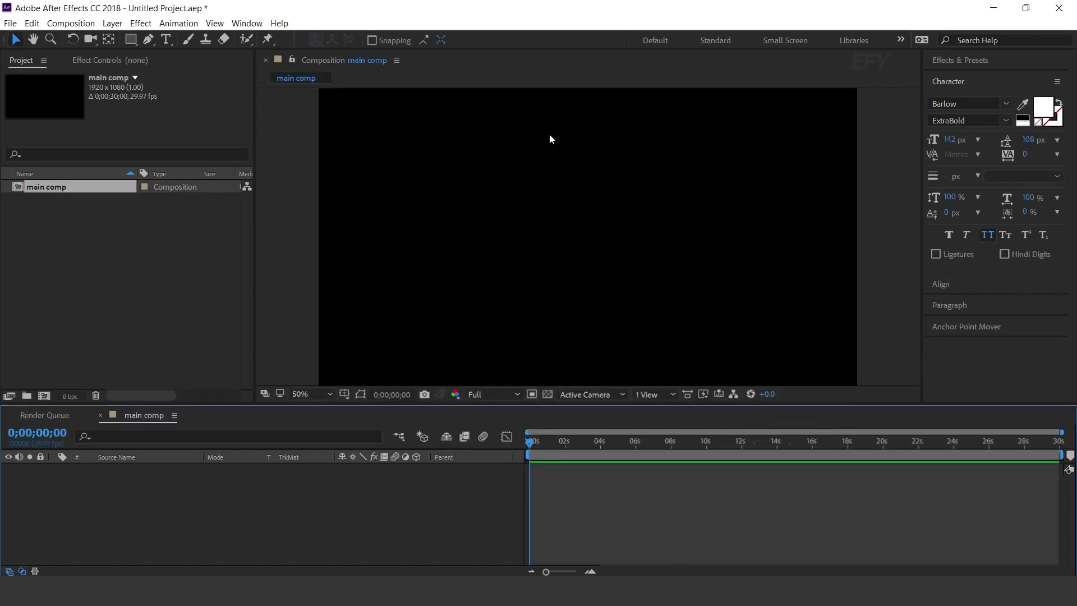
Step: Create a second 1050 × 250 composition named 'text 1'
left_click(59, 333)
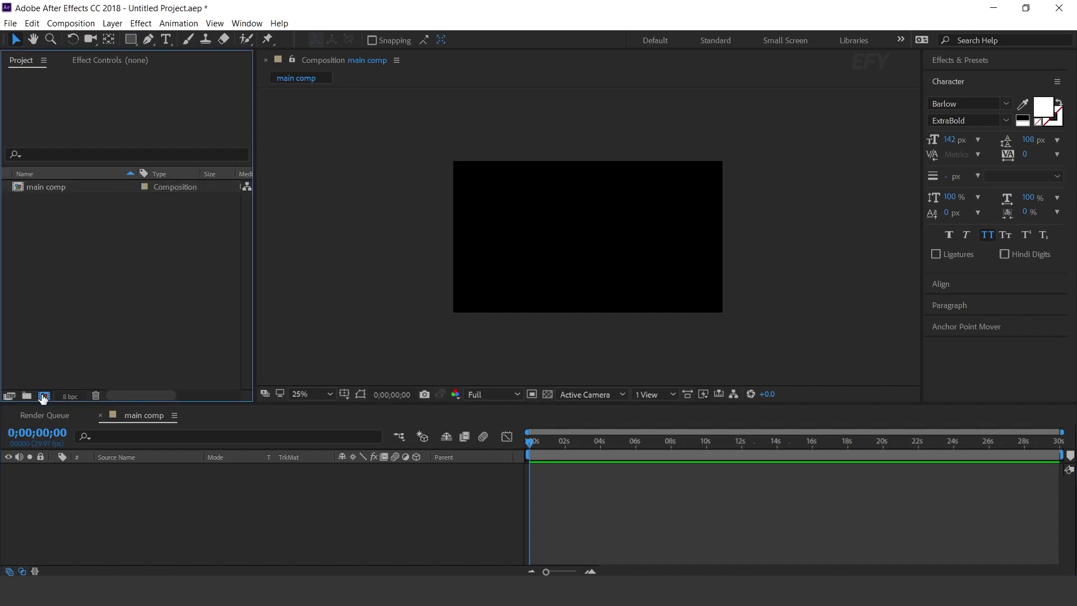
left_click(43, 397)
left_click(517, 209)
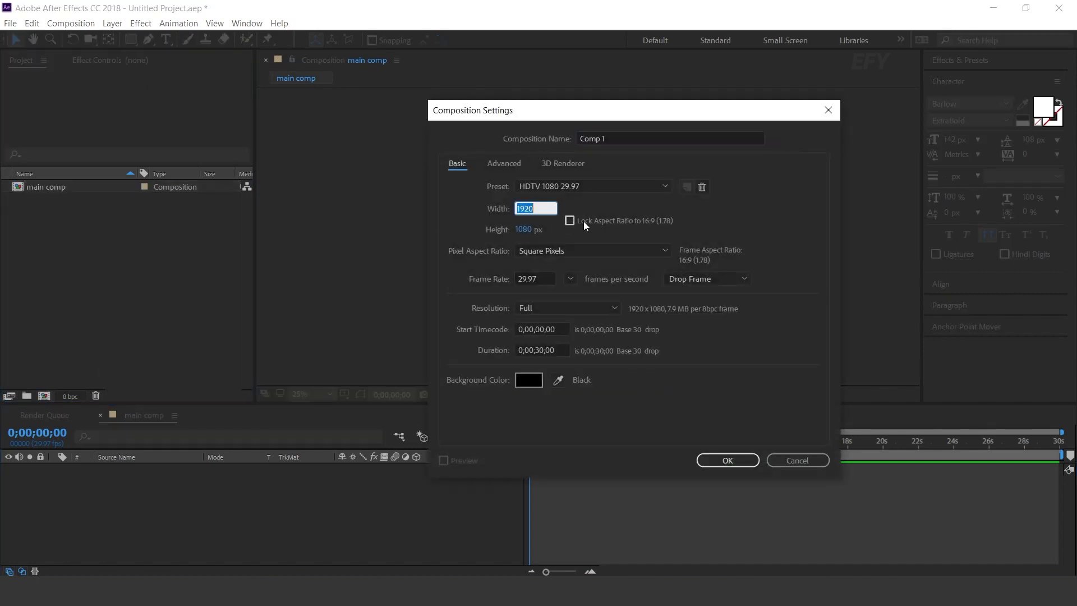
type("1050")
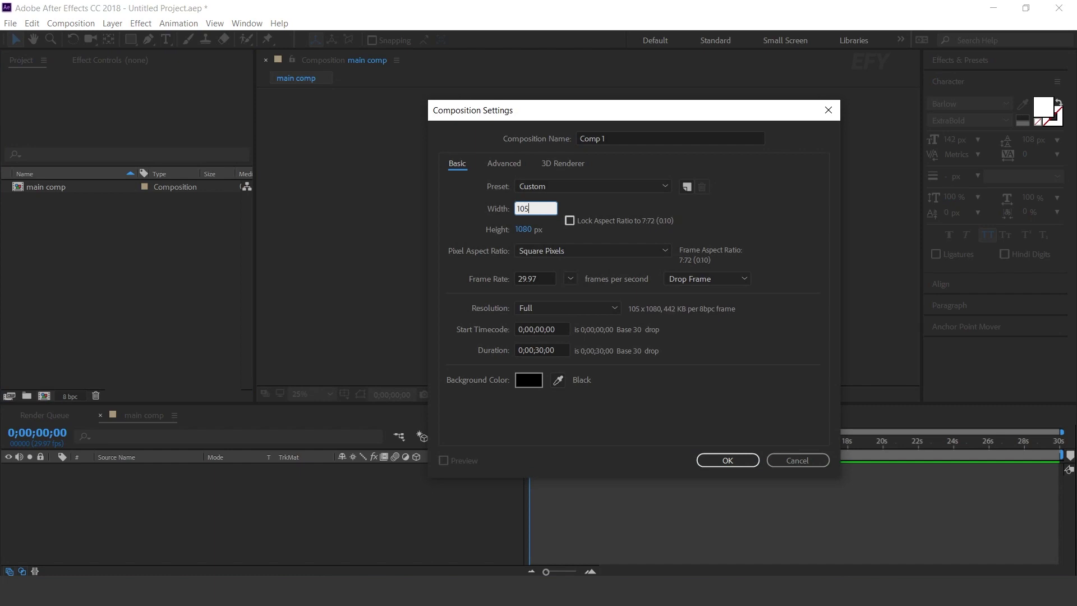
key("Tab")
type("250")
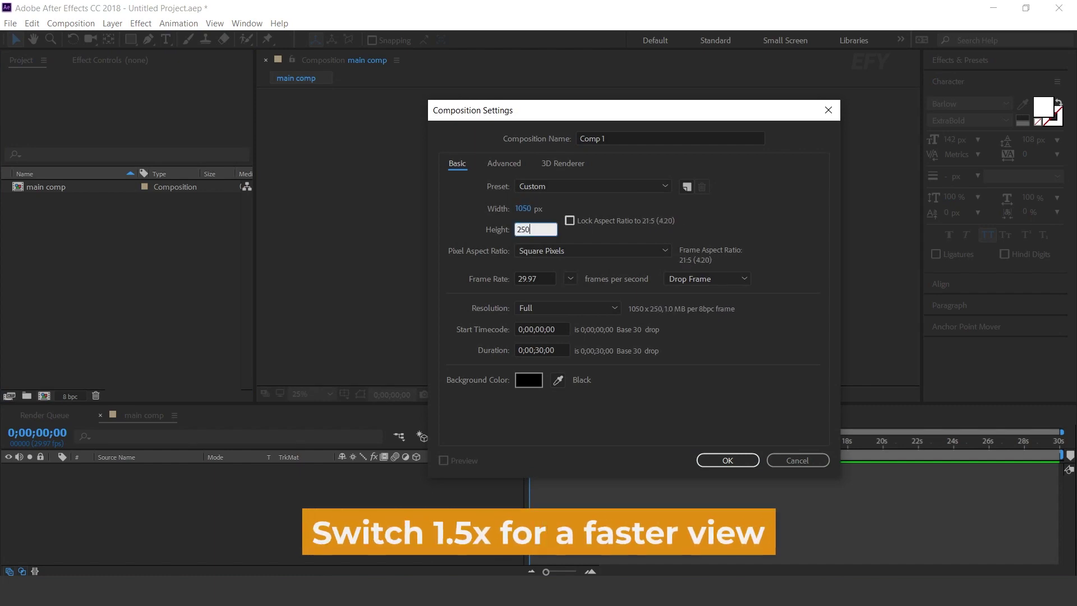
left_click(579, 138)
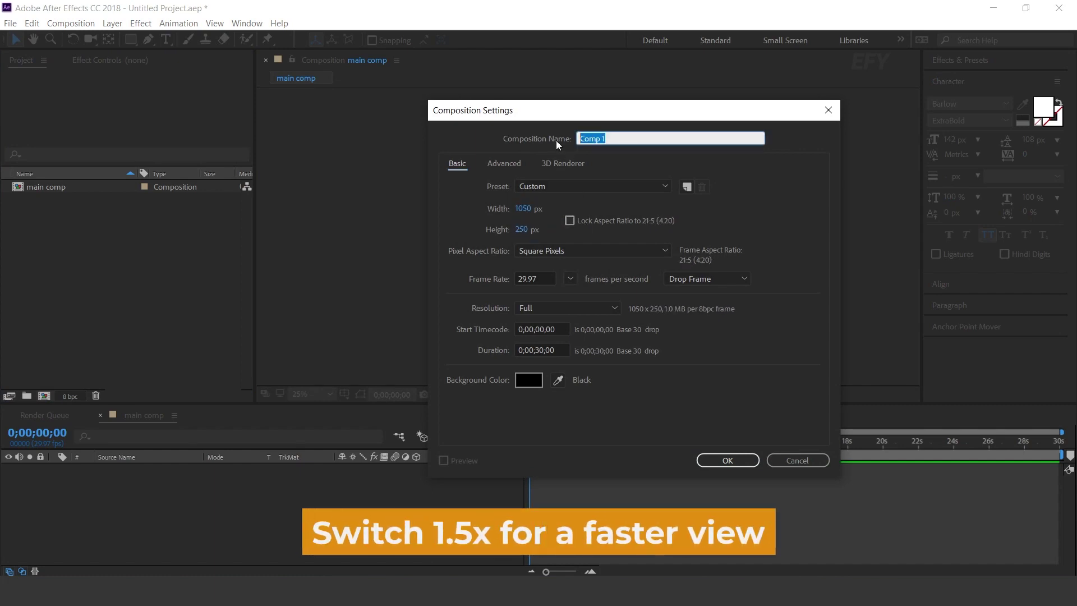
type("text 1")
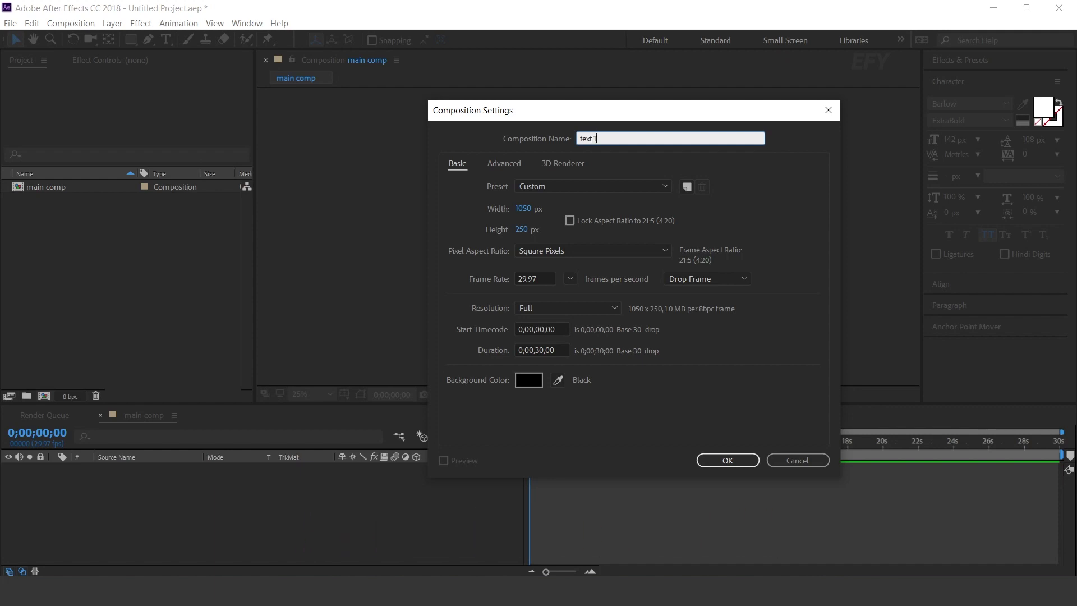
key("Return")
Step: Set the view to half size and add a 'DYNAMIC' text layer with the Type tool
key("slash")
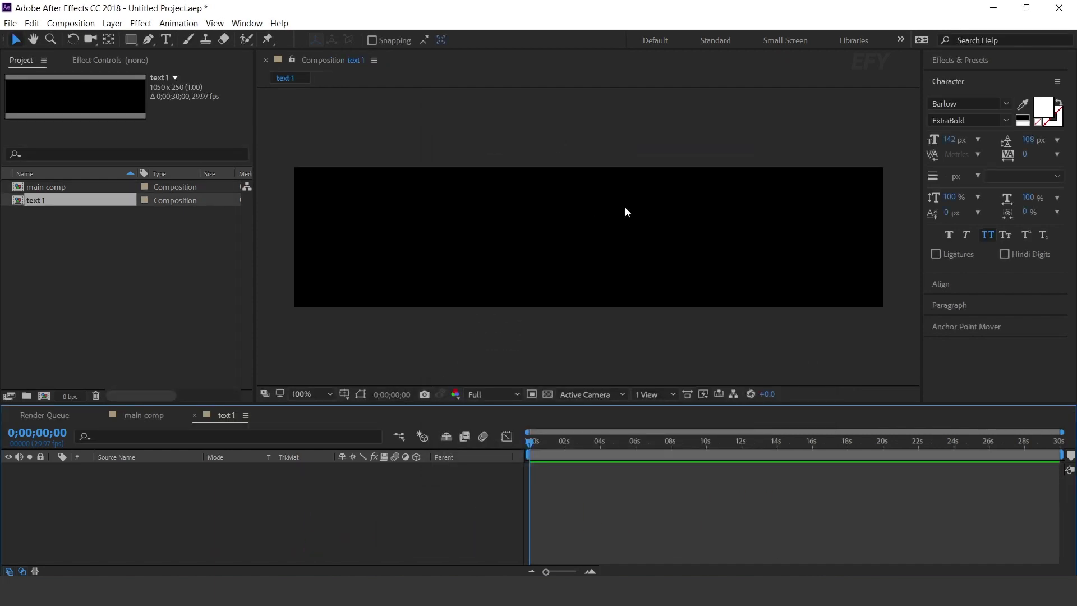
key("comma")
key("comma")
left_click(169, 41)
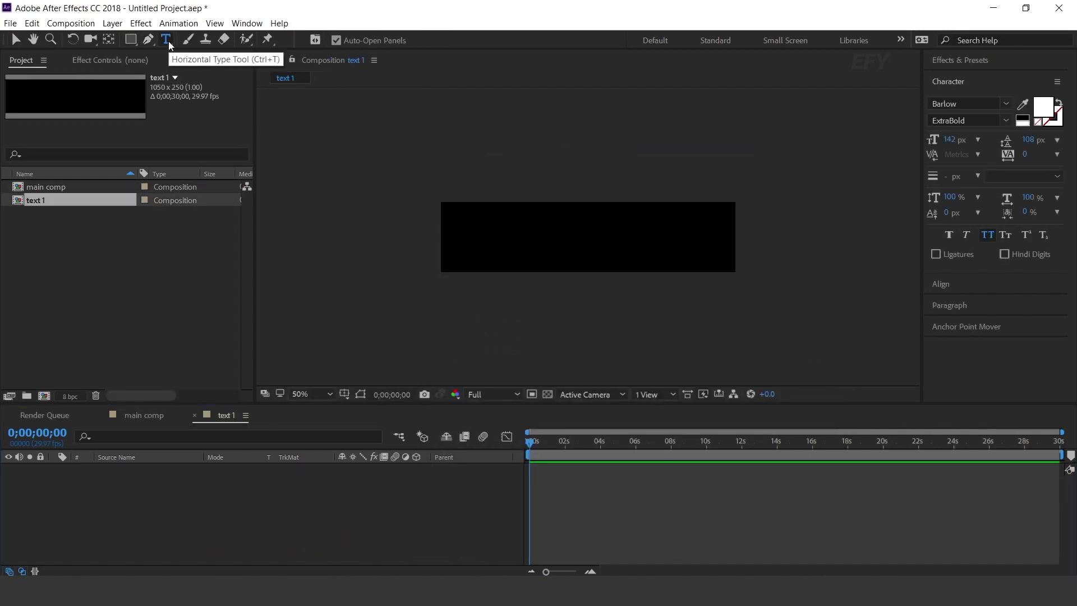
left_click(483, 242)
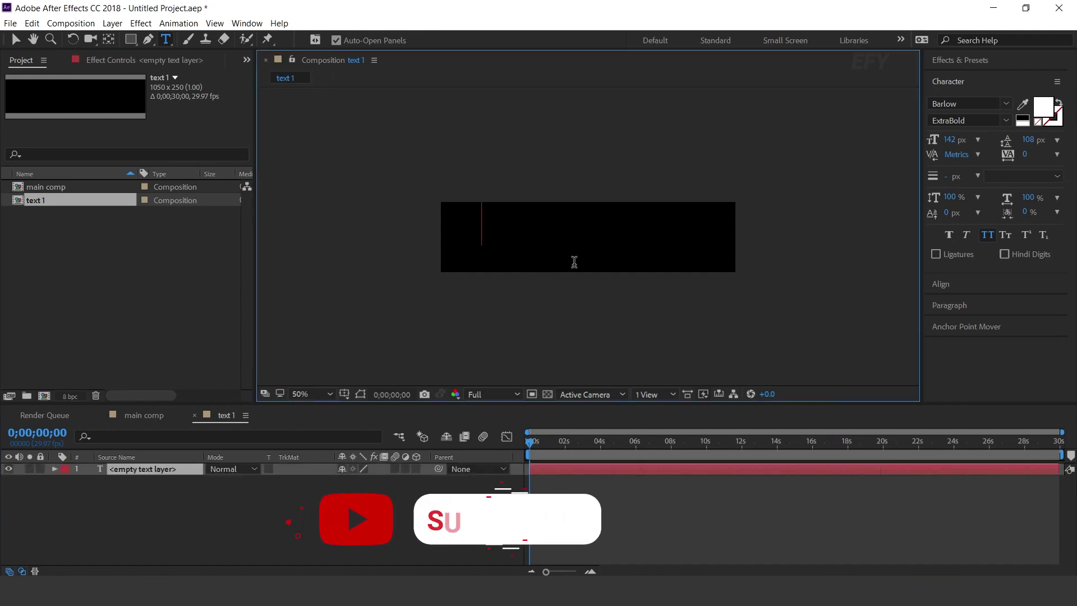
type("Dynamicv")
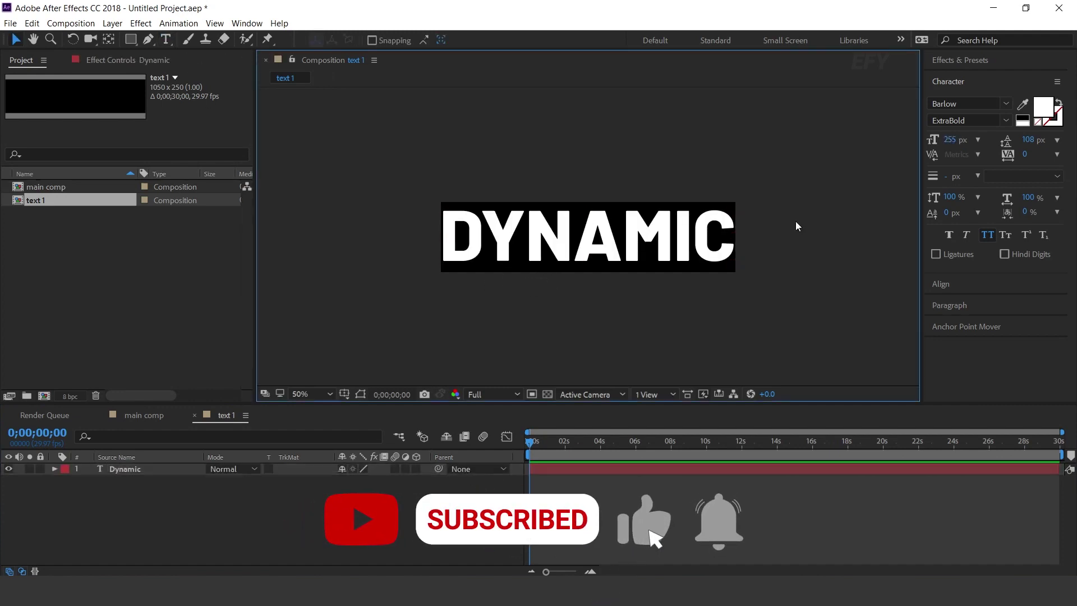
Step: Add the text 1 composition as a layer in main comp
left_click(144, 415)
left_click(11, 265)
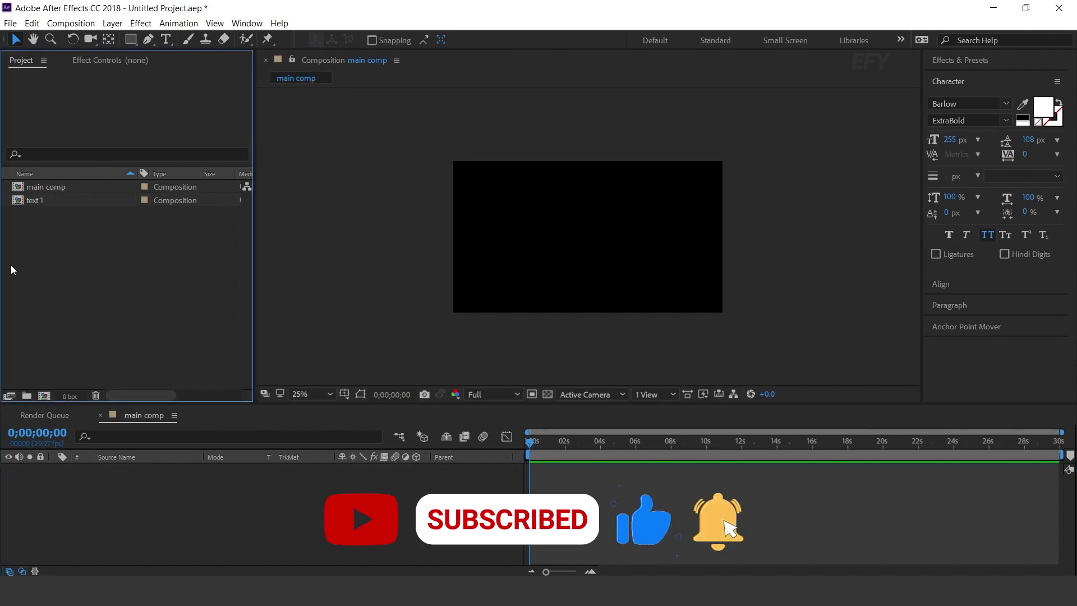
left_click(17, 203)
left_click_drag(37, 214, 143, 506)
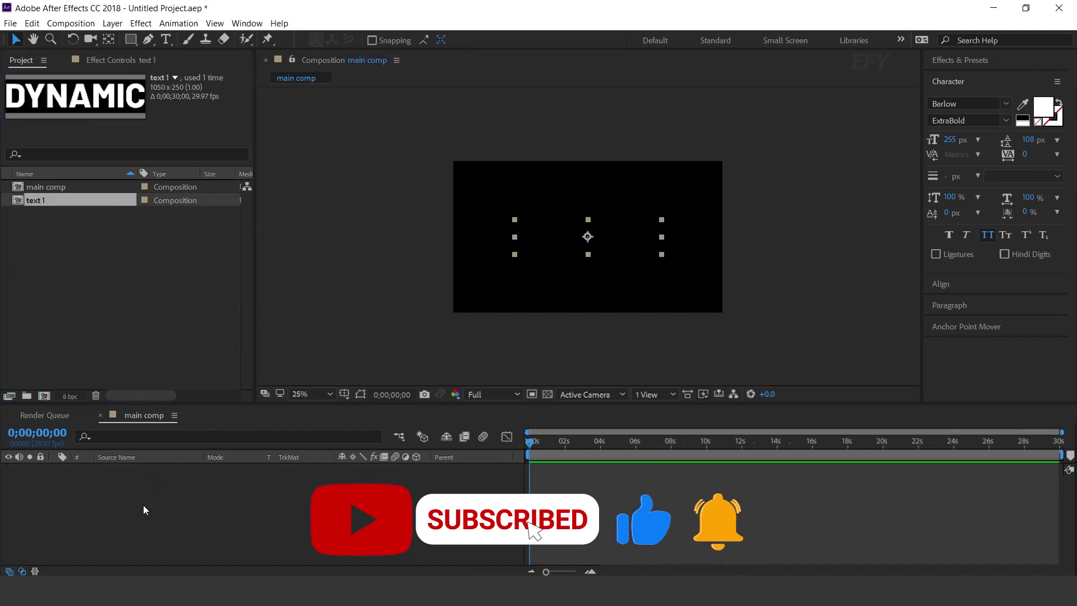
Step: Apply a Gradient Ramp to text 1 with colours swapped, white to black
key("period")
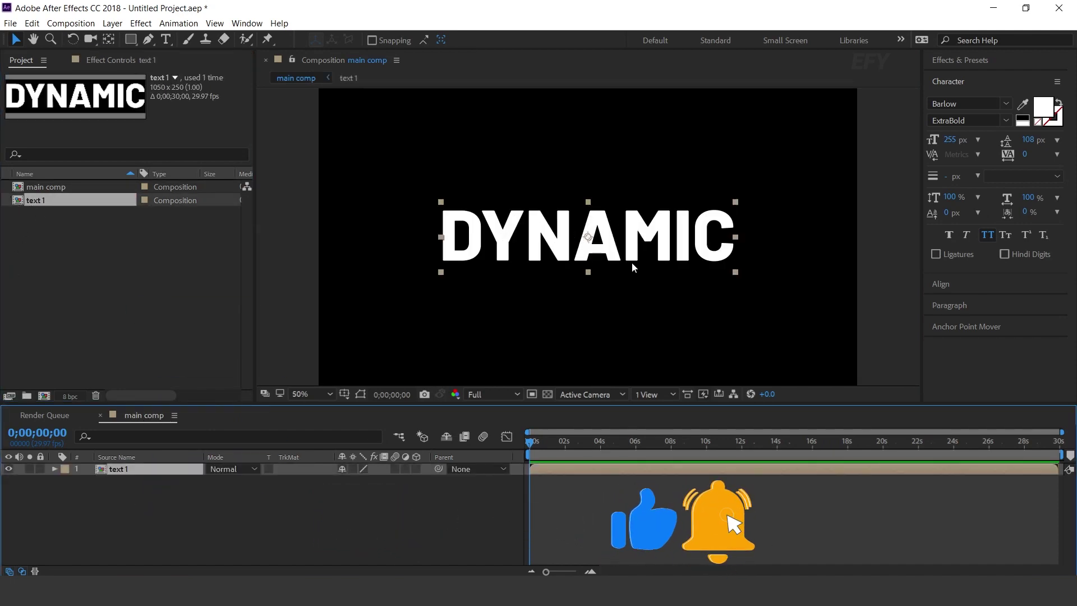
key("ctrl+space")
type("gra")
left_click(144, 469)
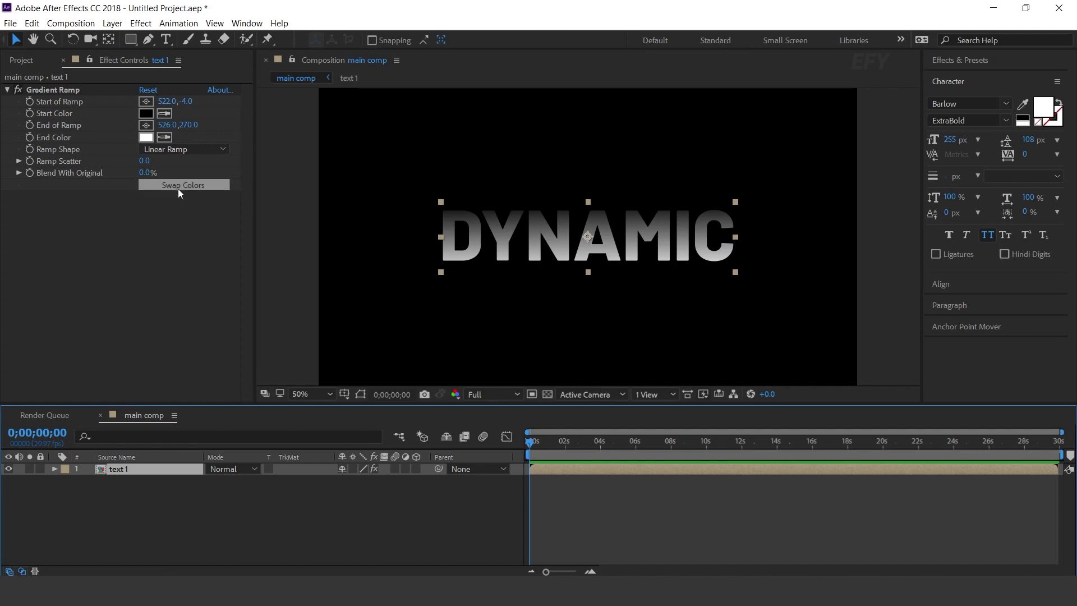
left_click(177, 188)
left_click(135, 487)
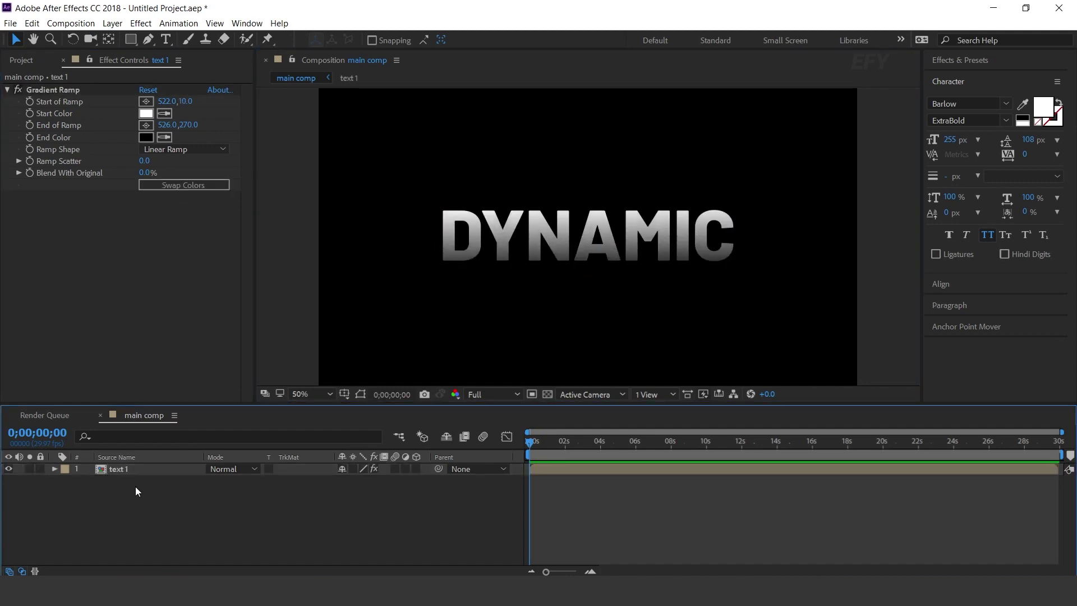
Step: Make text 1 a 3D layer and drag its anchor point down to DYNAMIC's base
left_click(176, 469)
left_click(415, 469)
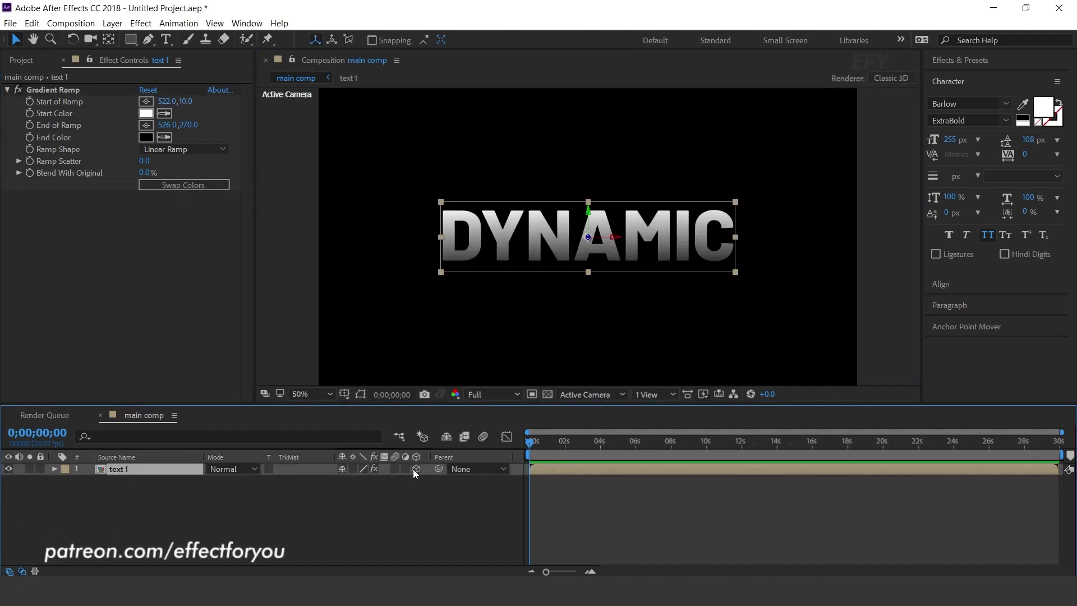
left_click(108, 40)
scroll(636, 286, "up", 2)
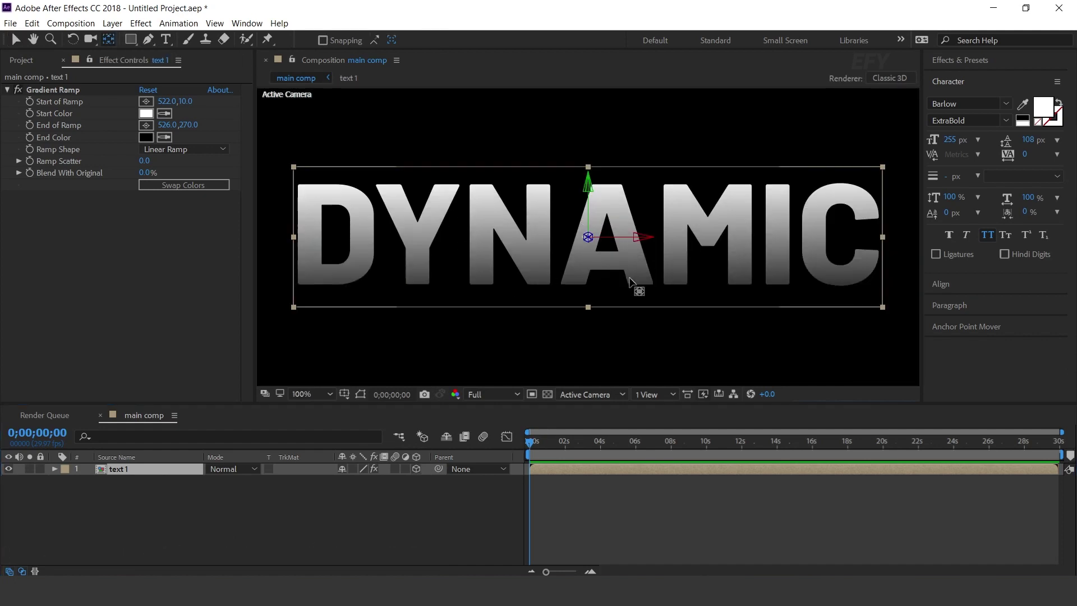
scroll(632, 283, "up", 1)
mouse_move(629, 282)
left_mouse_down()
mouse_move(578, 206)
mouse_move(577, 295)
left_mouse_up()
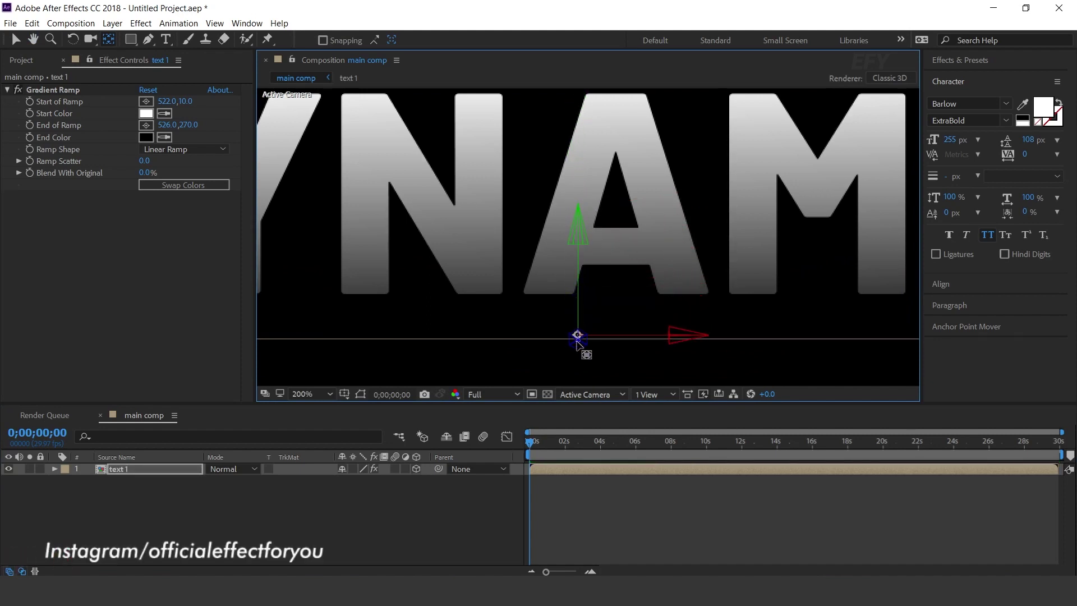
left_click_drag(577, 295, 577, 340)
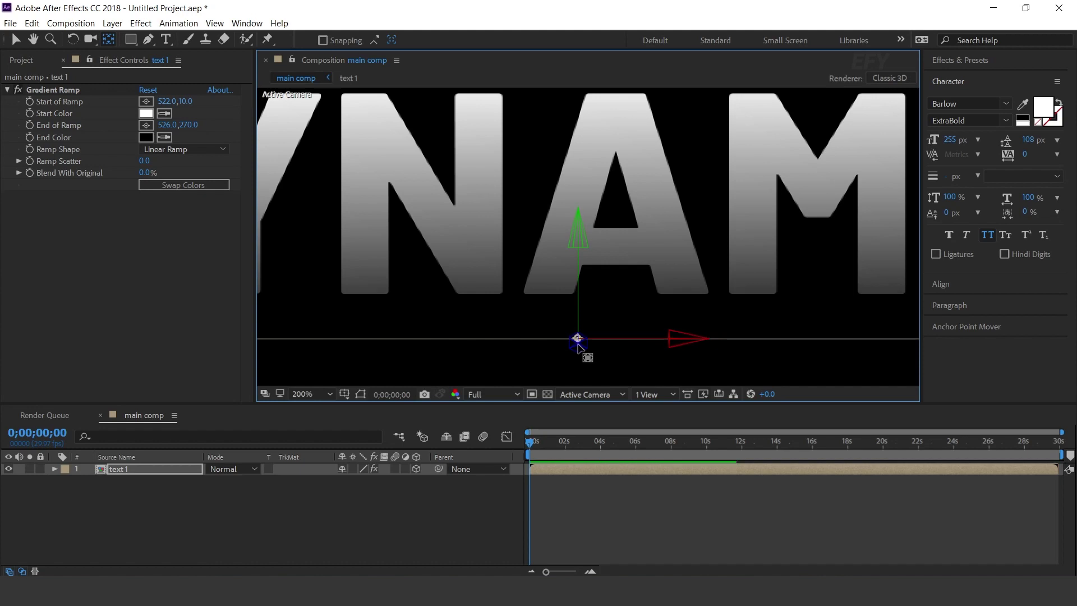
left_click(501, 512)
scroll(697, 289, "down", 2)
scroll(698, 289, "down", 2)
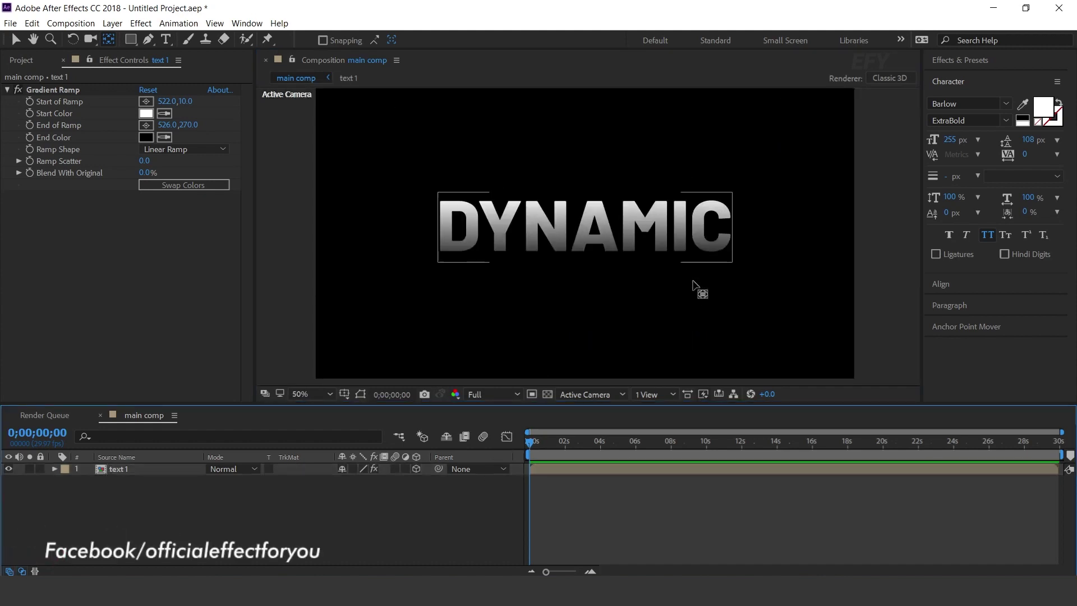
left_click(653, 235)
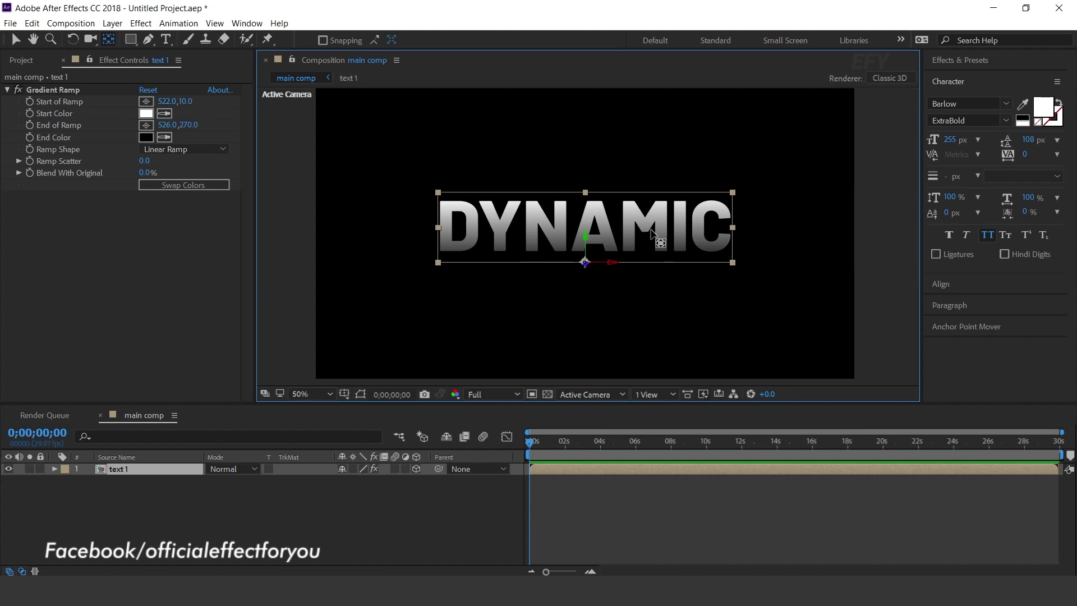
Step: Keyframe text 1's X Rotation at 87.3° at 0:00
left_click(134, 471)
key("r")
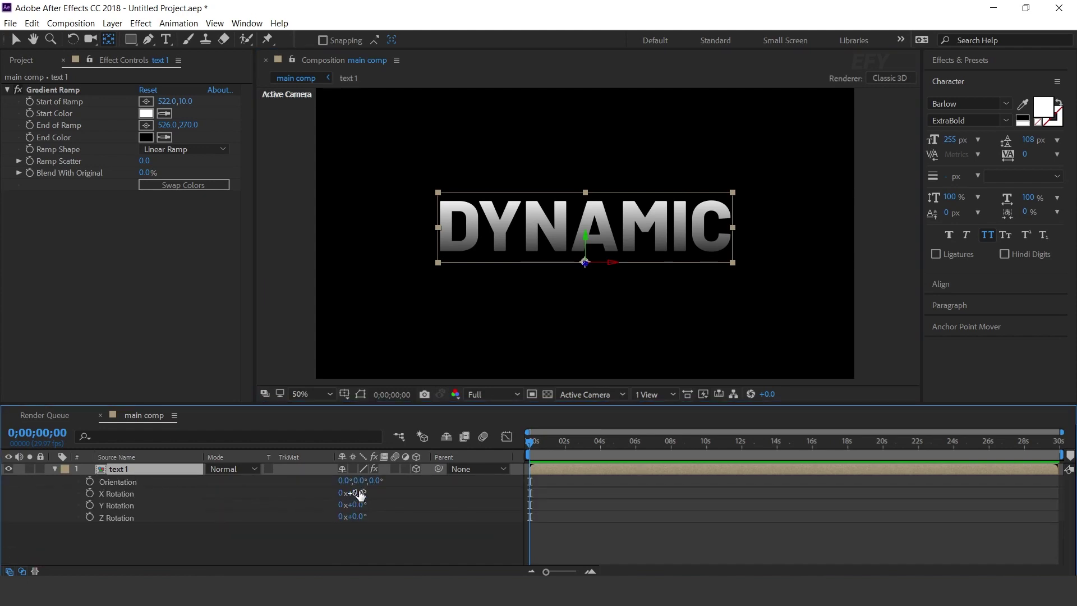
key("equal")
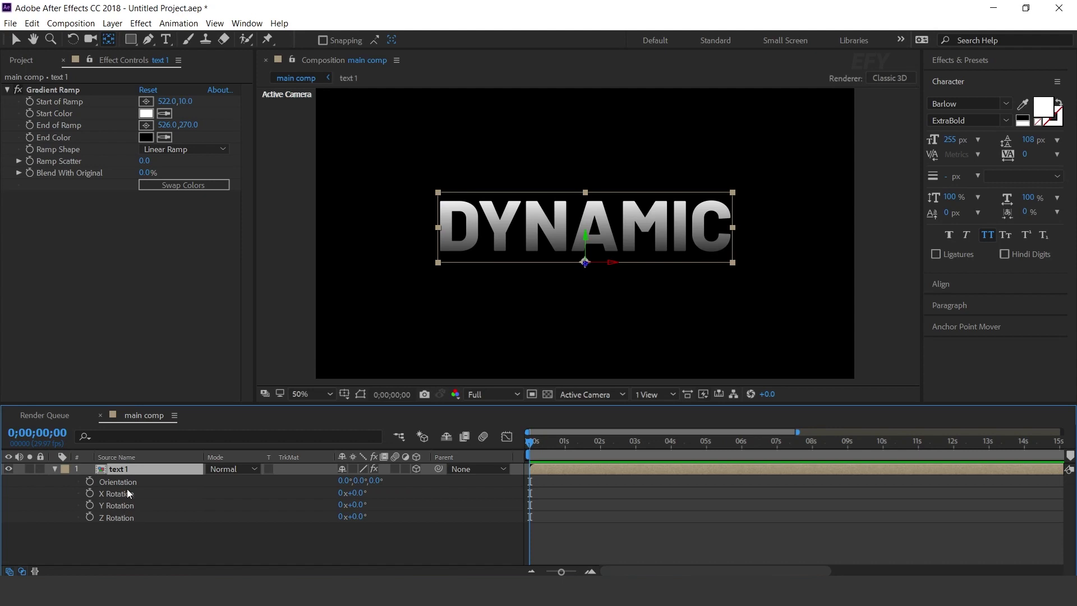
left_click(127, 492)
left_click_drag(358, 493, 487, 493)
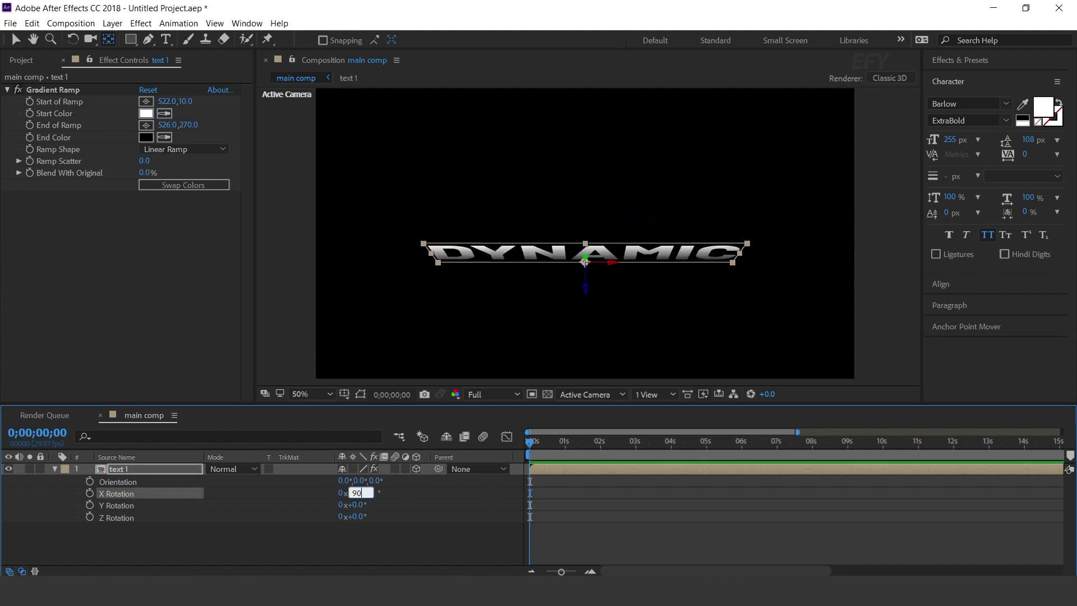
key("Return")
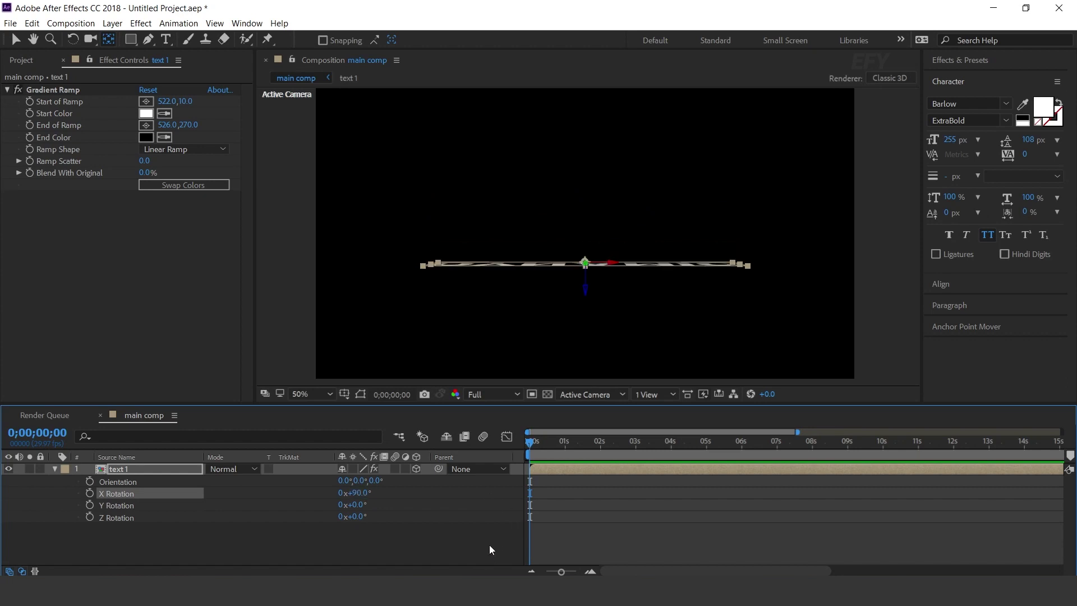
key("/")
left_click_drag(351, 494, 276, 504)
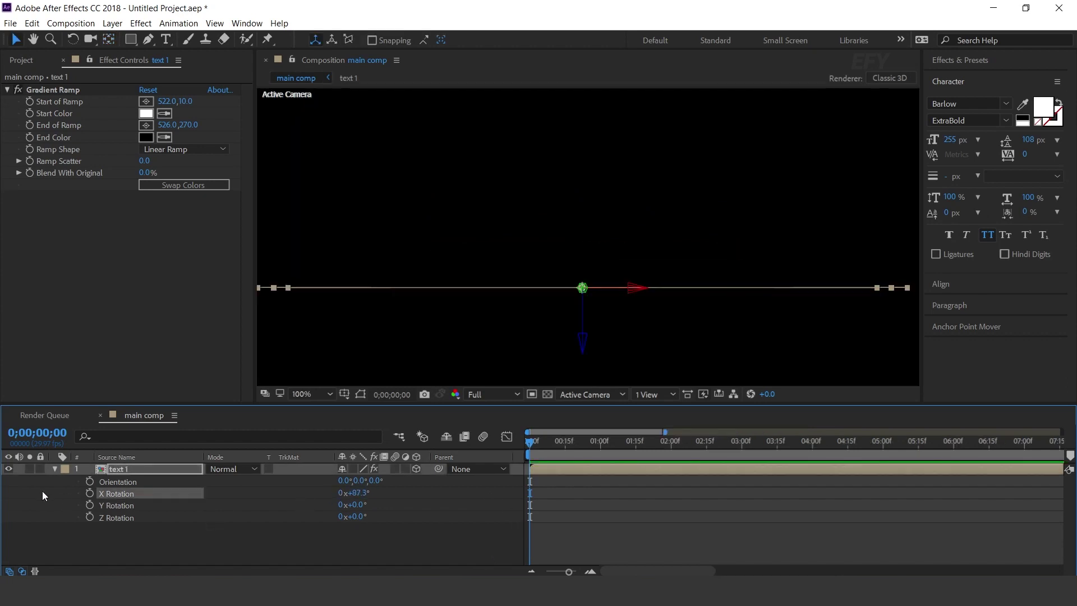
left_click(89, 493)
Step: Set X Rotation to 0° at 2:00 so DYNAMIC faces the camera
left_click_drag(528, 441, 669, 442)
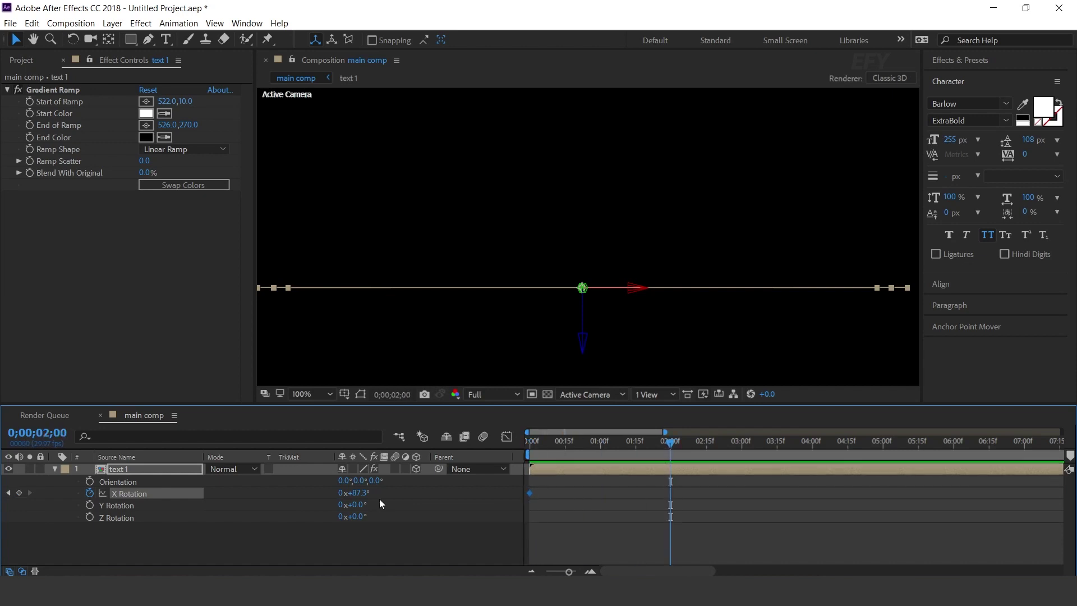
left_click(357, 494)
type("0")
key("Return")
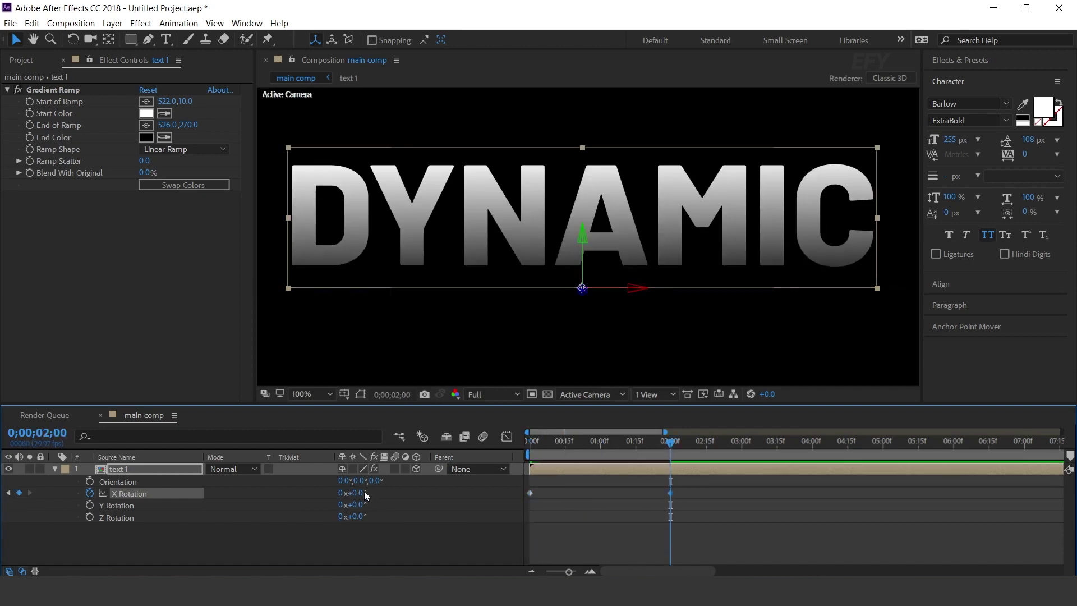
left_click(629, 469)
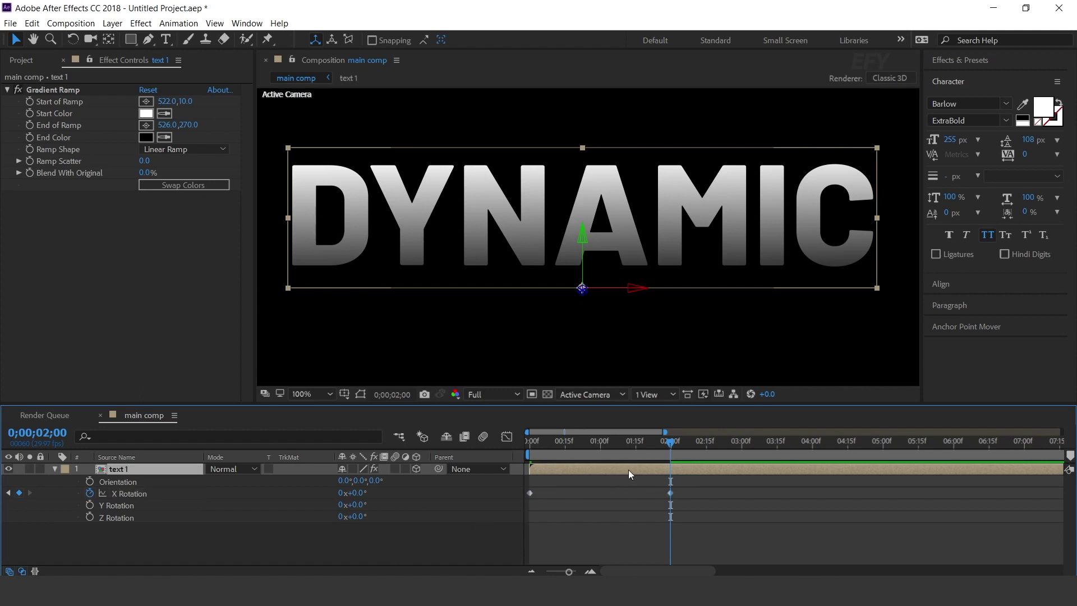
Step: Keyframe Position at Y 664.5 at 0:00 and raise it to Y 516.5 at 2:00
key("shift+p")
key("Home")
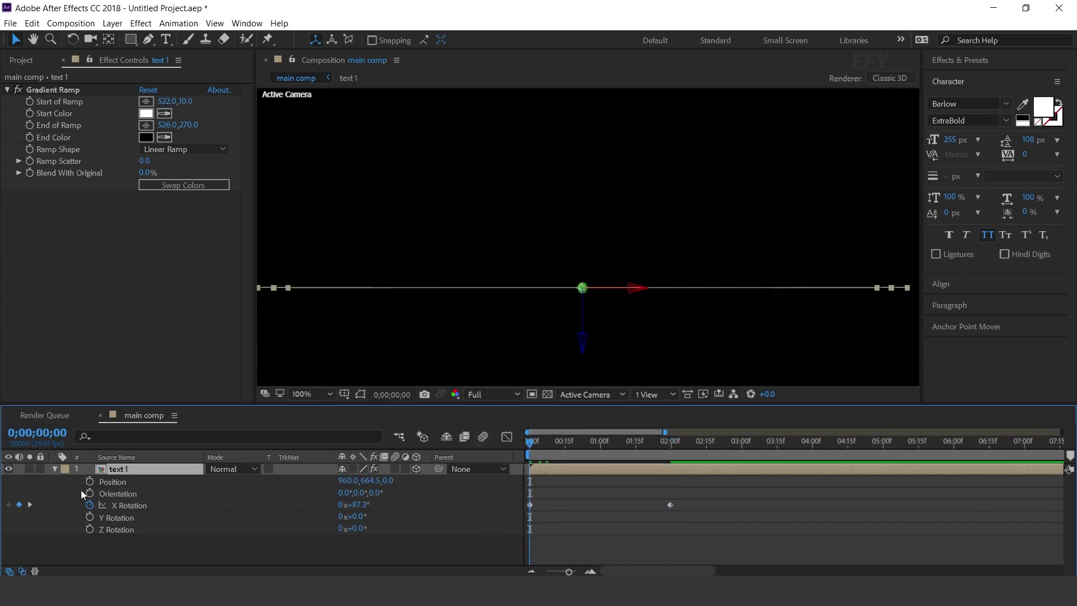
left_click(90, 481)
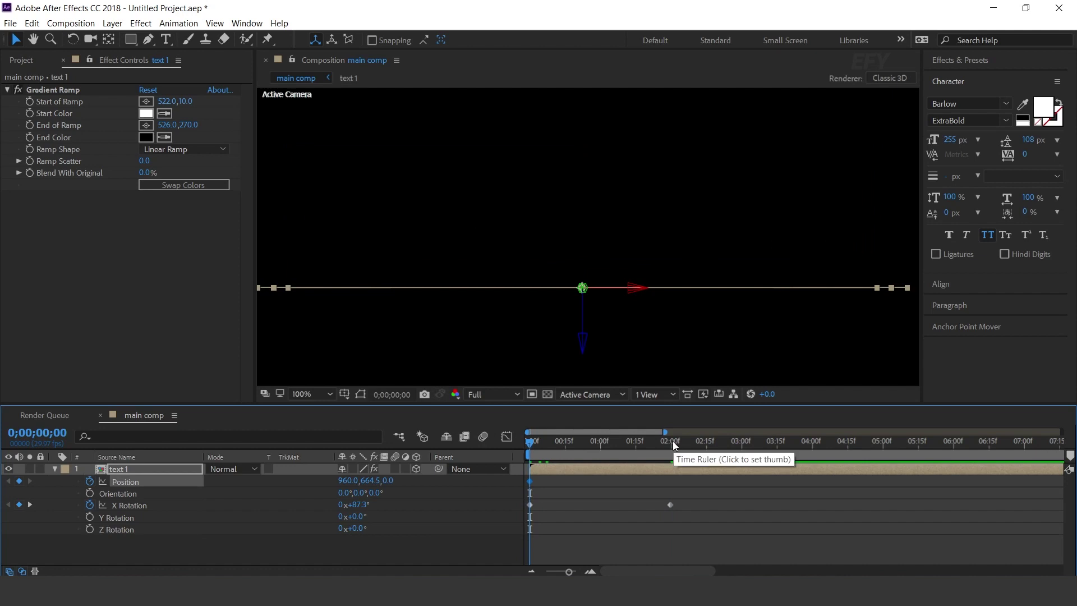
left_click(671, 444)
scroll(613, 223, "down", 2)
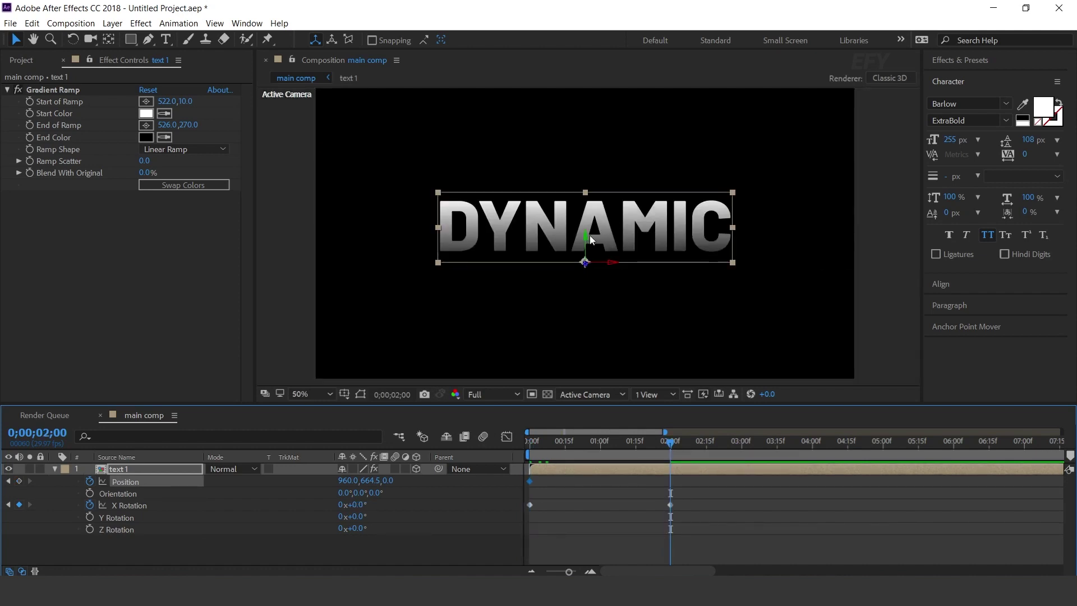
left_click_drag(586, 239, 590, 197)
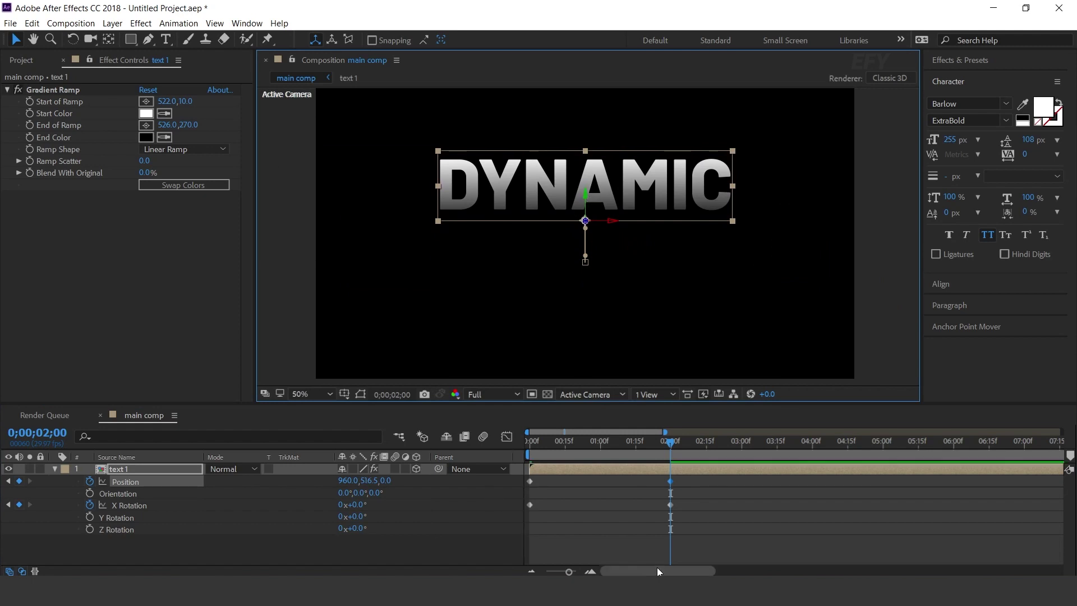
Step: Preview the rising, rotating animation from the first frame
left_click(721, 513)
key("Home")
key("space")
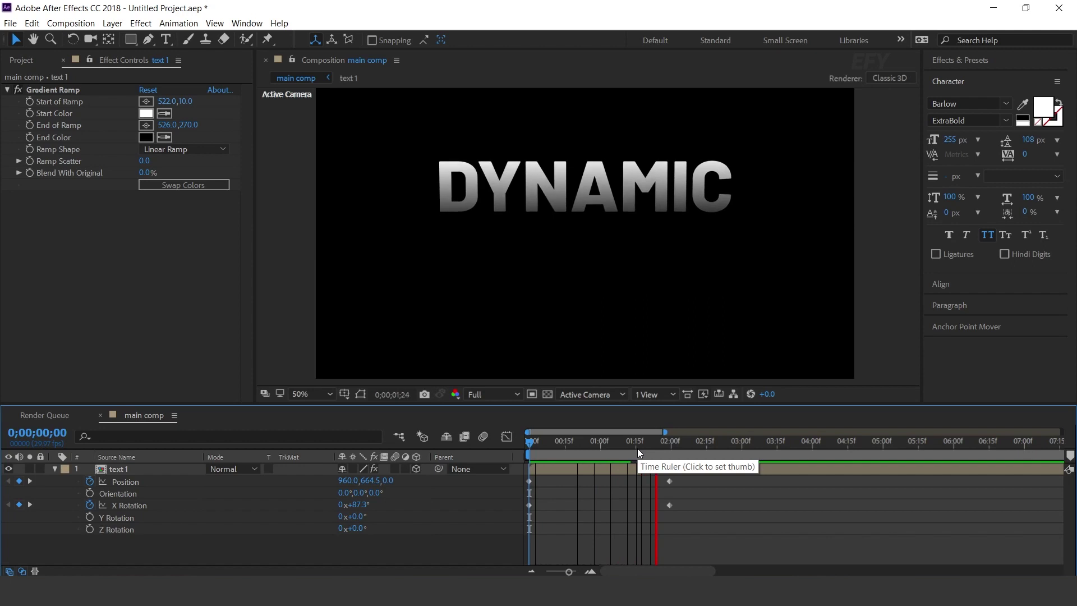
left_click(666, 441)
left_click(30, 482)
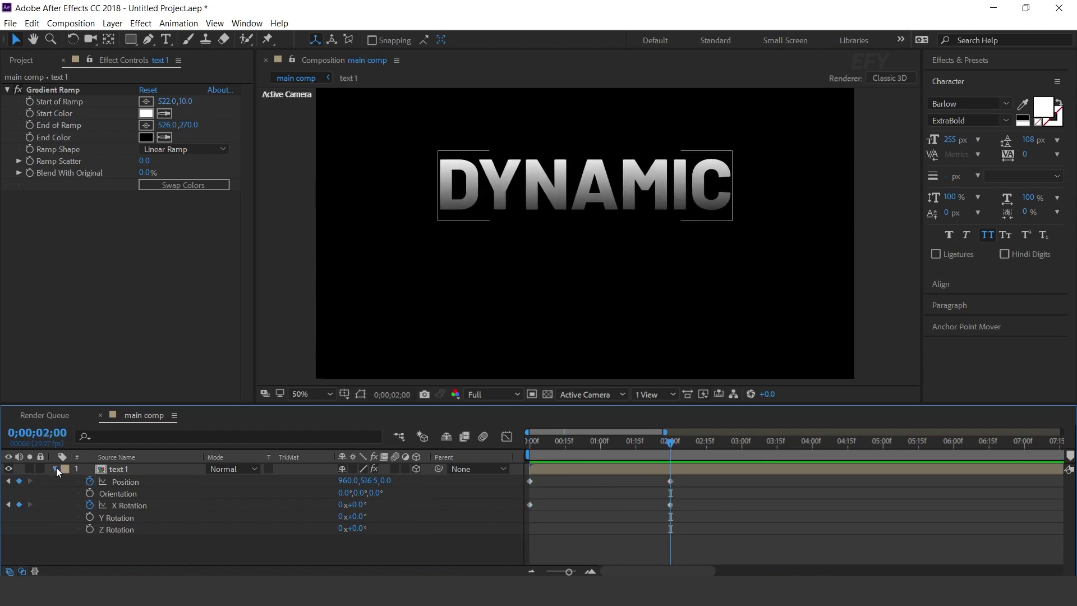
Step: Duplicate the DYNAMIC layer, tilting the copy to 40° and moving it slightly lower
left_click(56, 469)
left_click(142, 469)
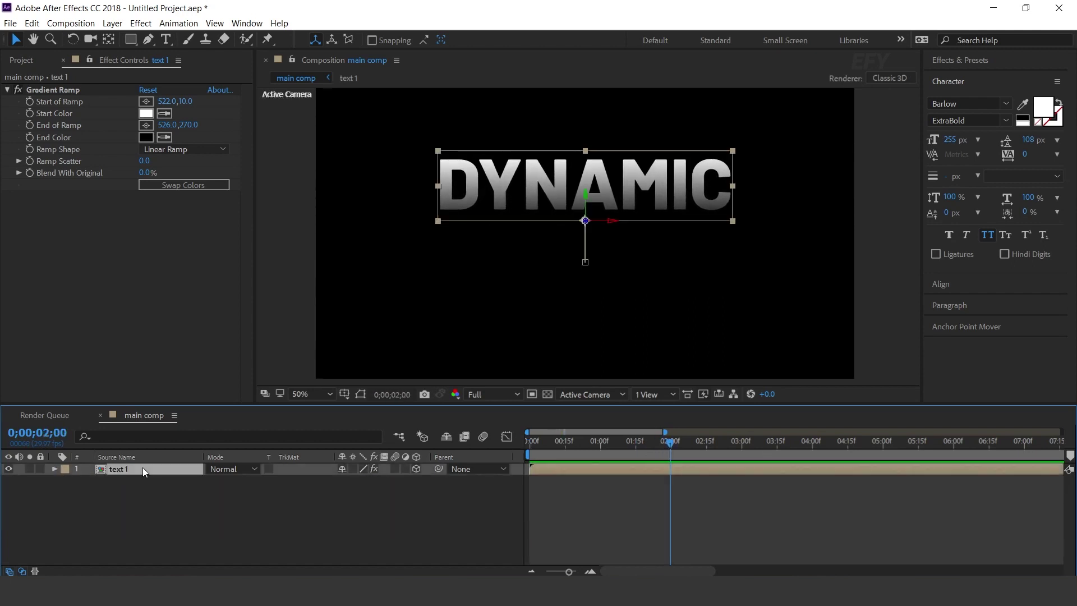
key("ctrl+d")
left_click(125, 481)
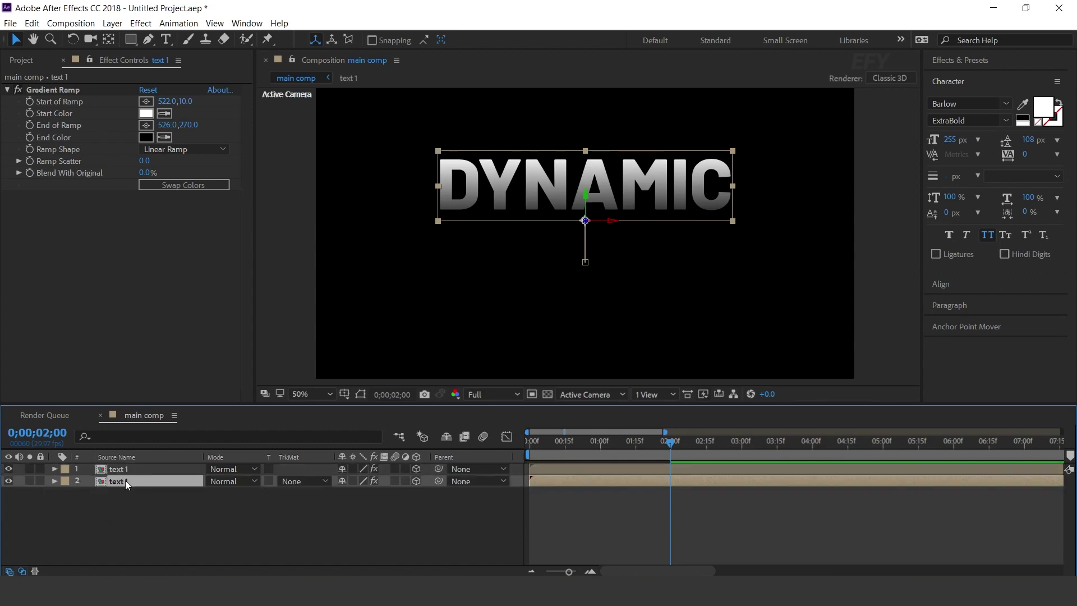
key("u")
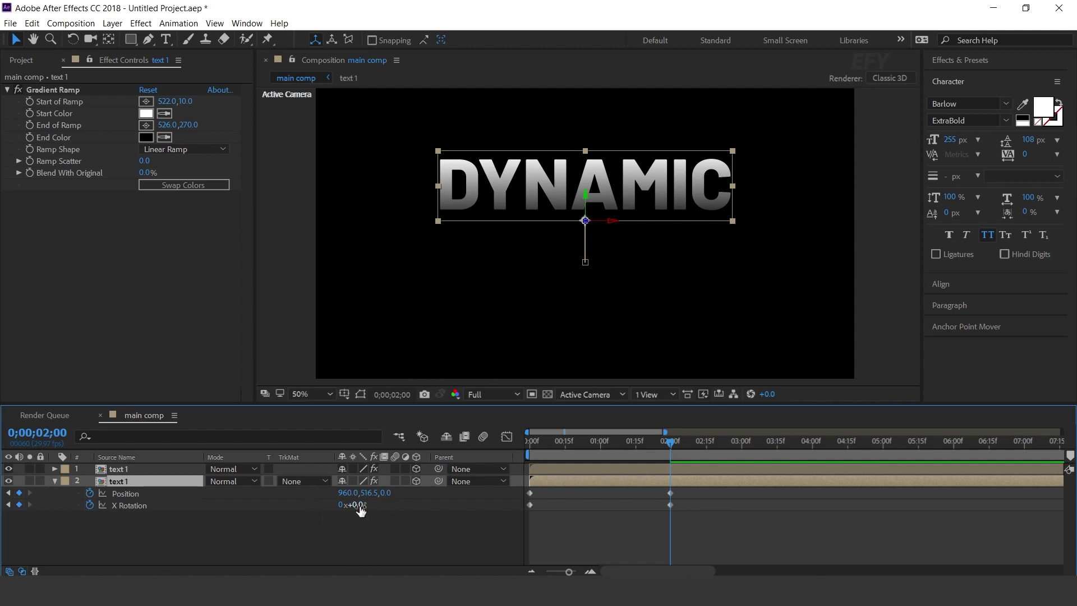
left_click_drag(357, 505, 437, 446)
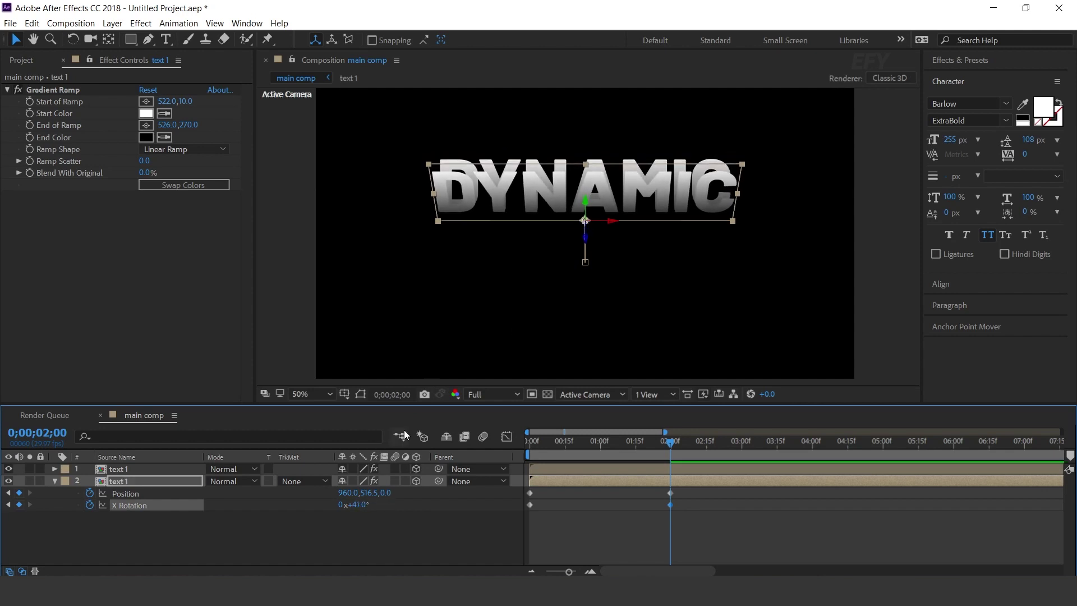
left_click(361, 506)
type("0")
key("Return")
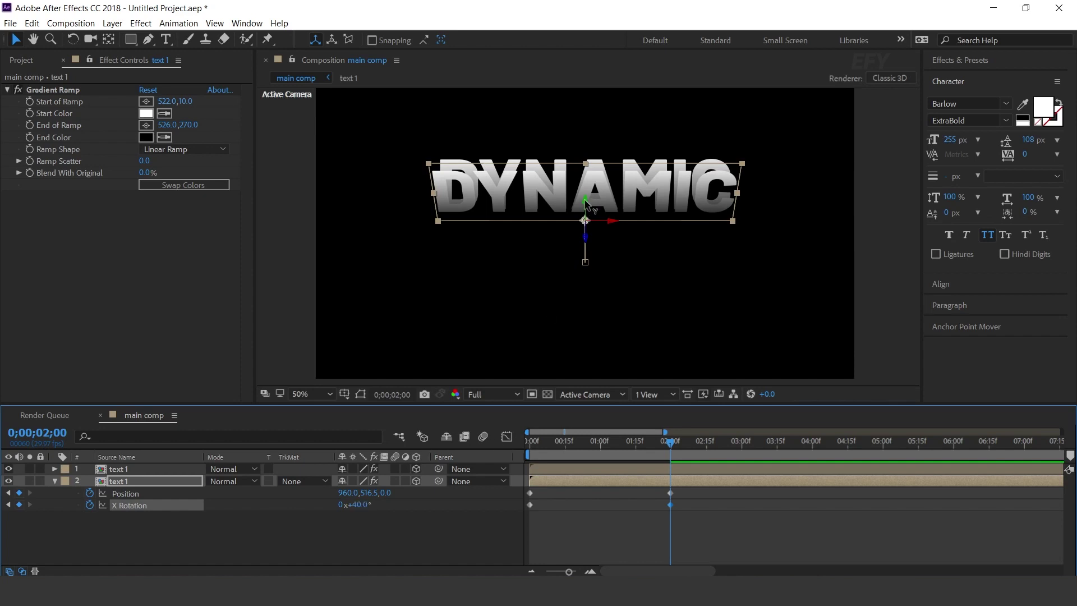
left_click_drag(587, 205, 581, 217)
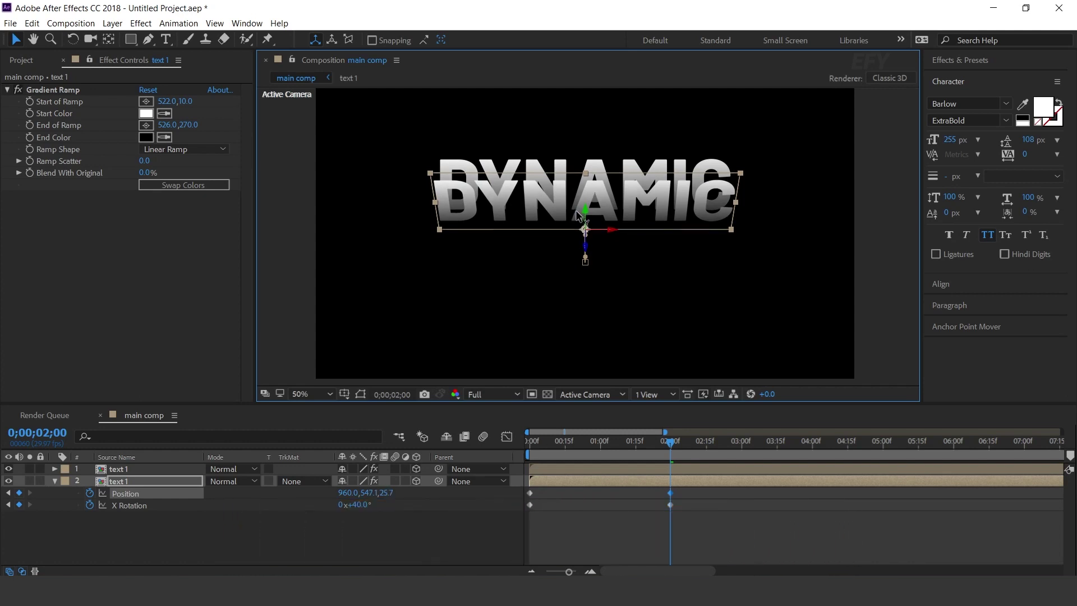
Step: Make a third copy, tilted further back and placed beneath the others
key("ctrl+d")
left_click(145, 494)
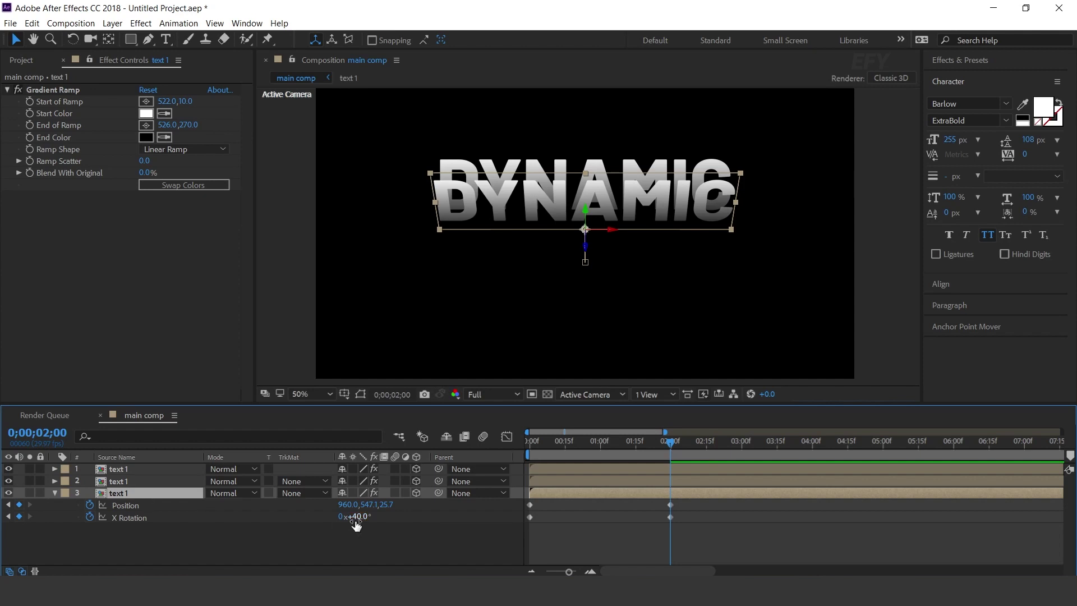
left_click_drag(360, 518, 378, 516)
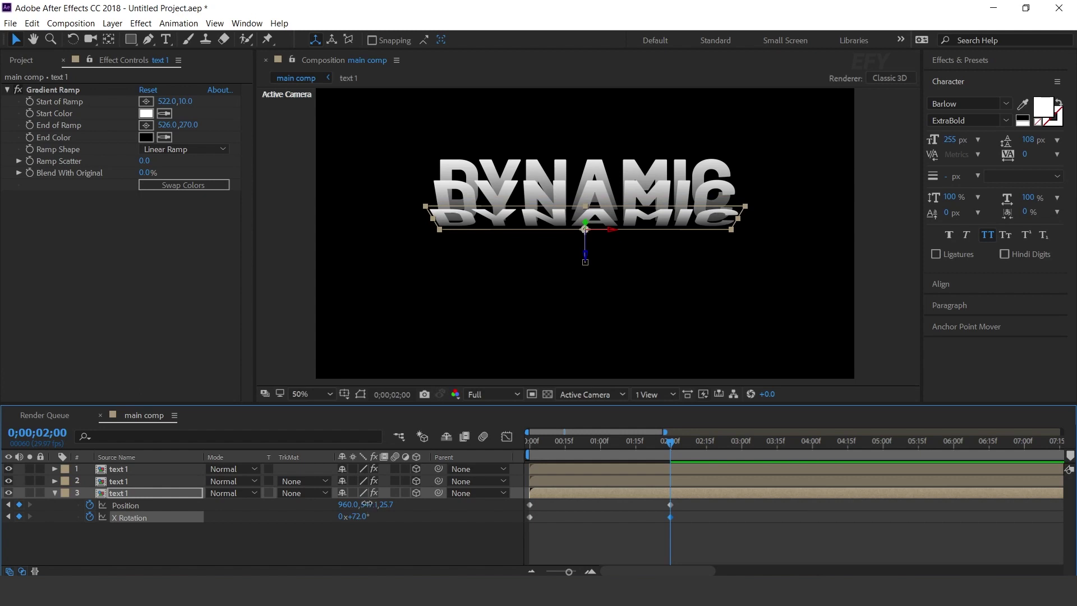
mouse_move(365, 505)
left_mouse_down()
mouse_move(404, 509)
mouse_move(367, 521)
mouse_move(393, 507)
left_mouse_up()
left_click(361, 535)
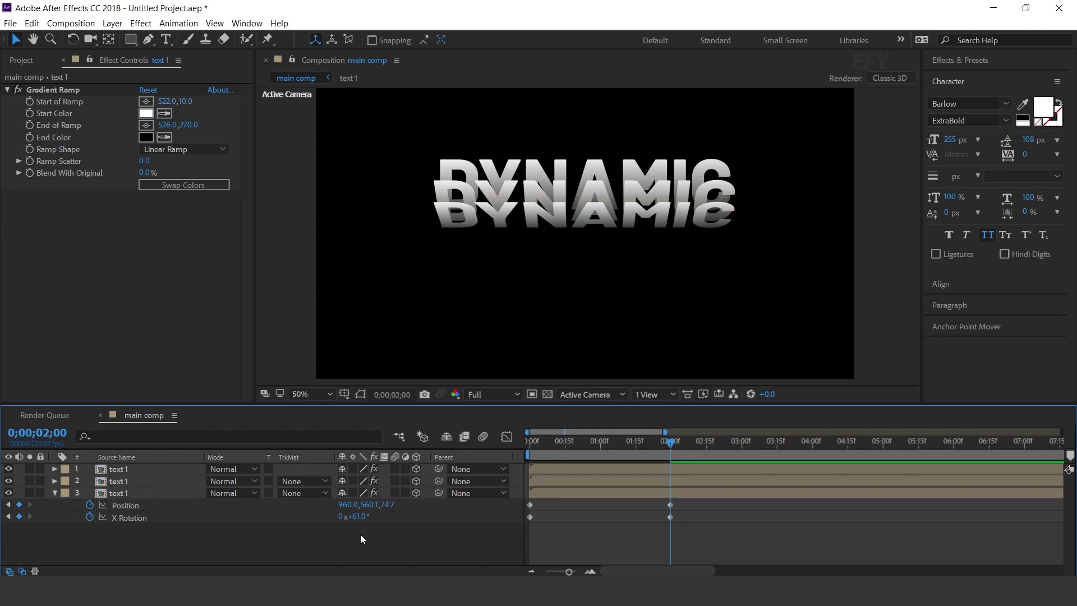
Step: Make a fourth copy tilted 74.9° at Y 579 at 2:00
left_click(601, 494)
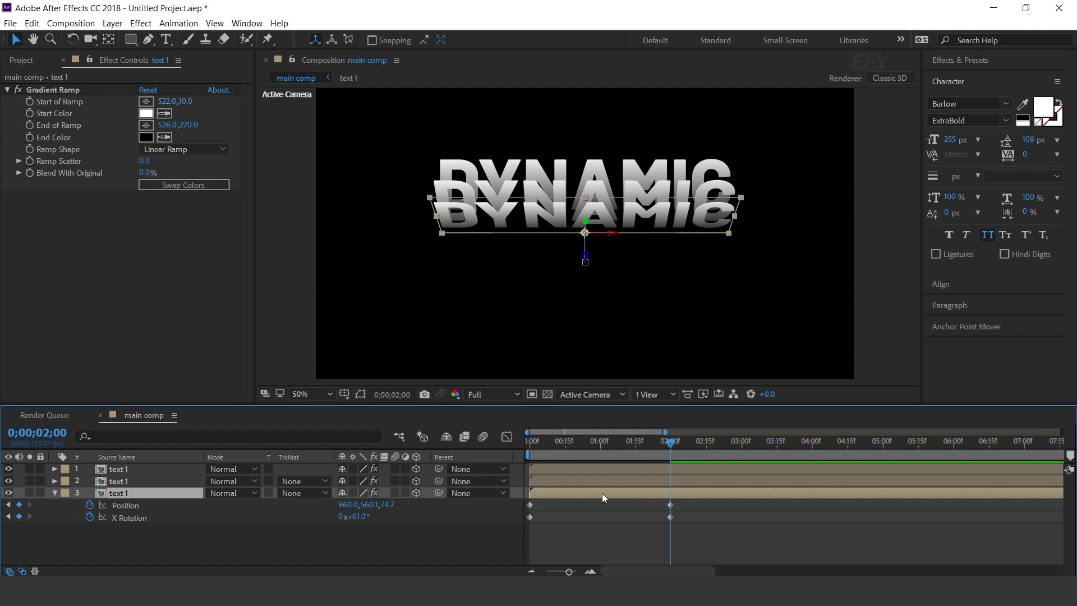
key("ctrl+d")
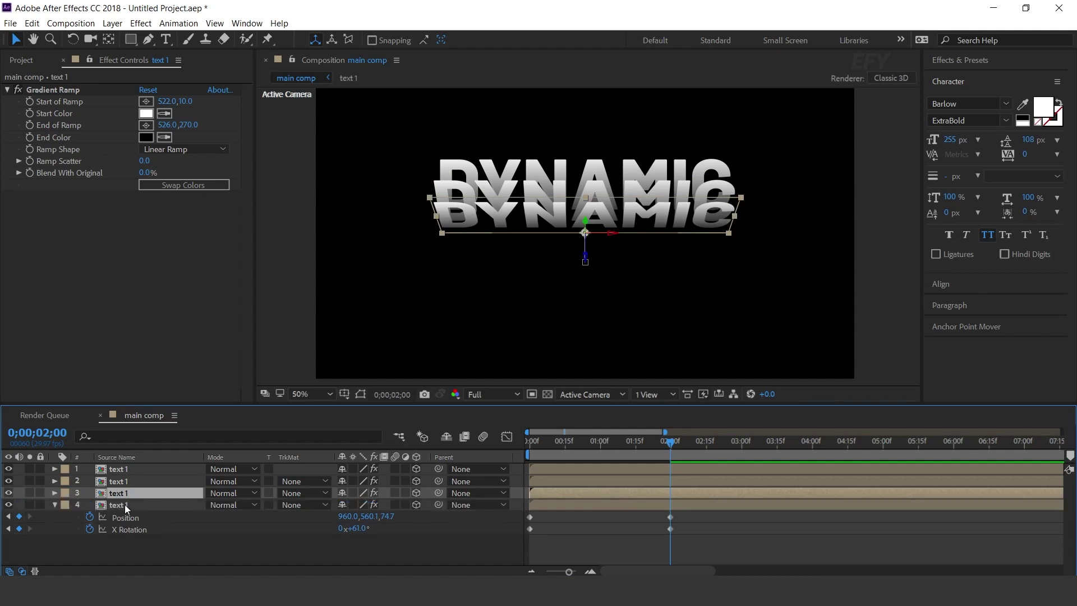
left_click(126, 505)
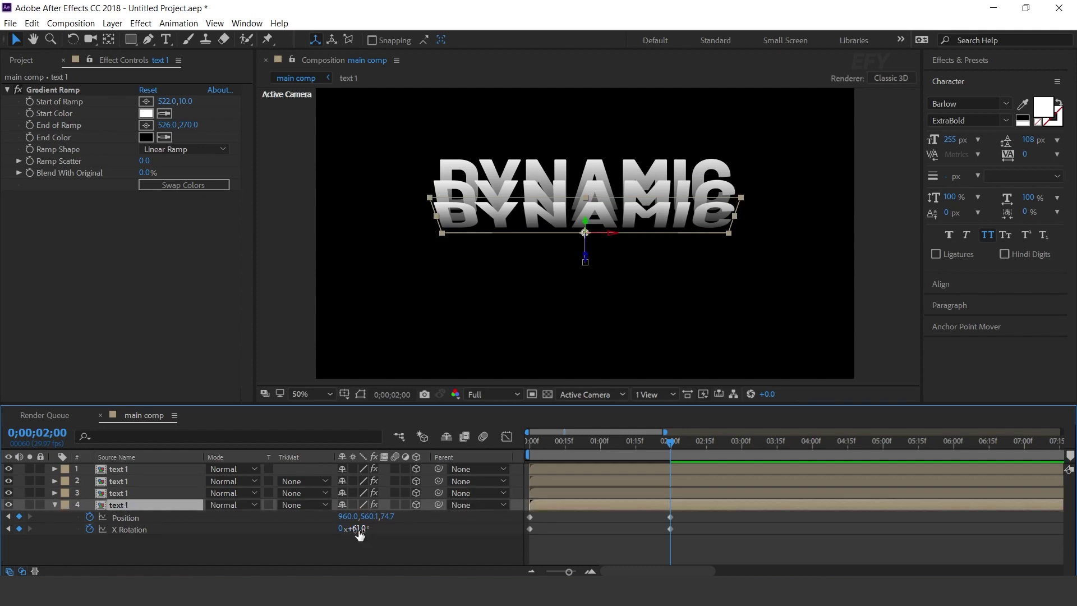
left_click_drag(359, 536, 370, 531)
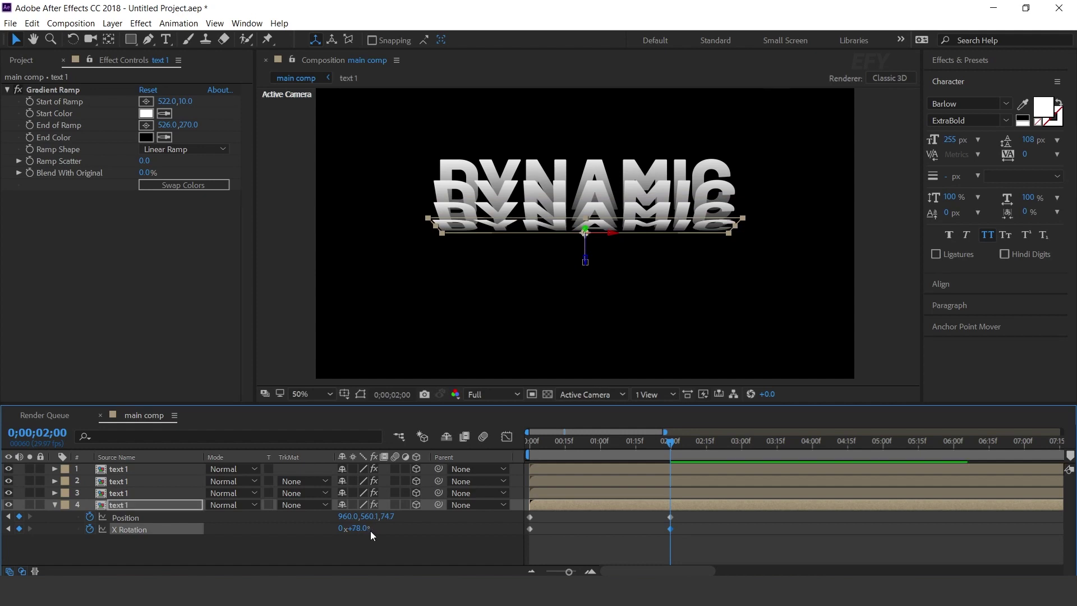
mouse_move(367, 517)
left_mouse_down()
mouse_move(381, 517)
mouse_move(336, 529)
left_mouse_up()
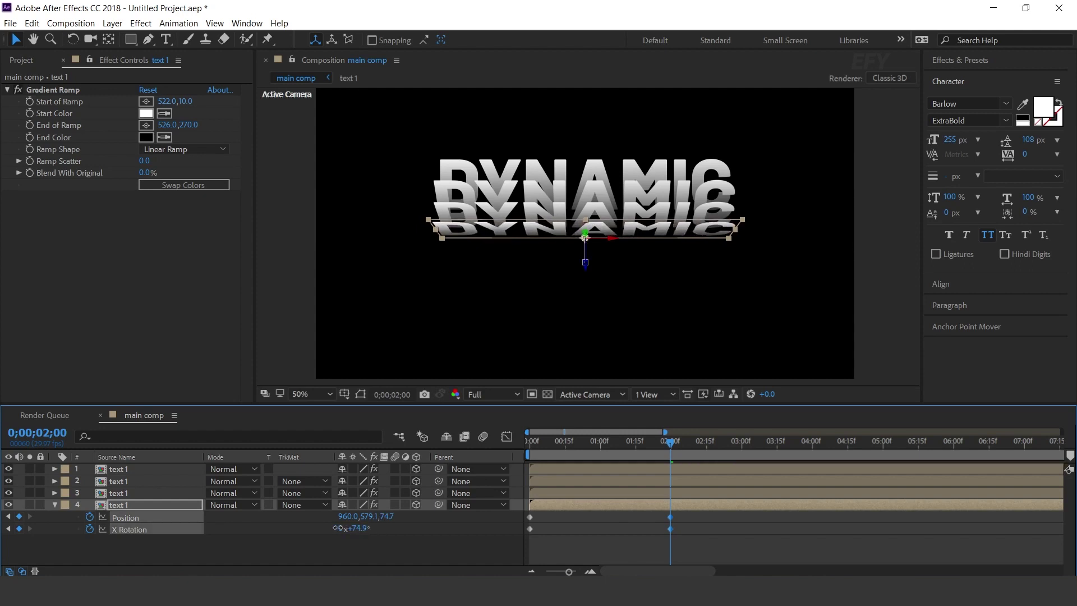
left_click(372, 546)
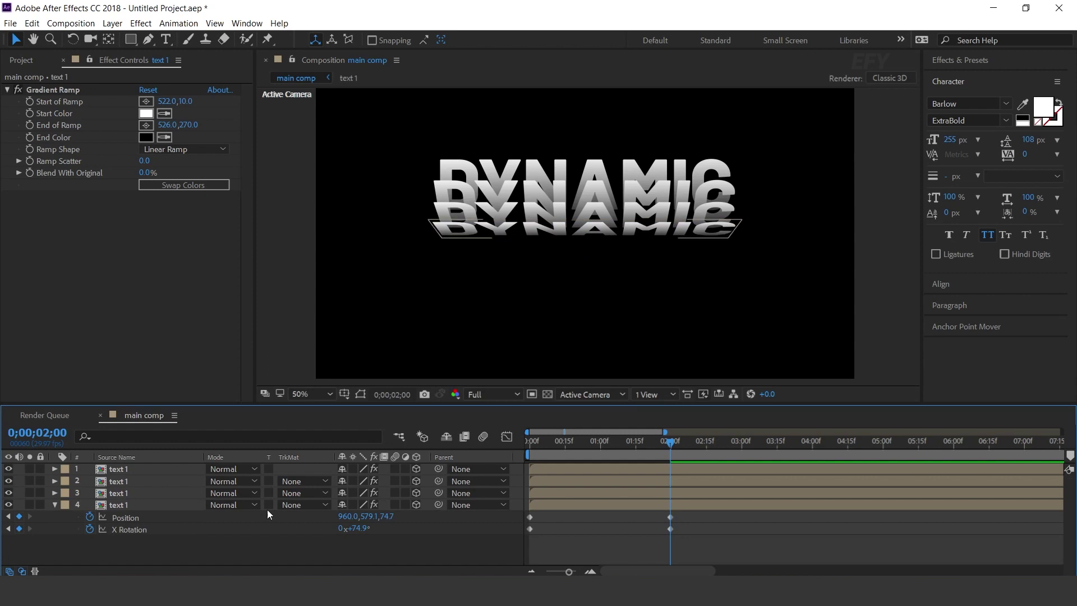
Step: Apply Easy Ease to the rotation keyframes of all four text layers
left_click(117, 506)
left_click(128, 467, "shift")
key("r")
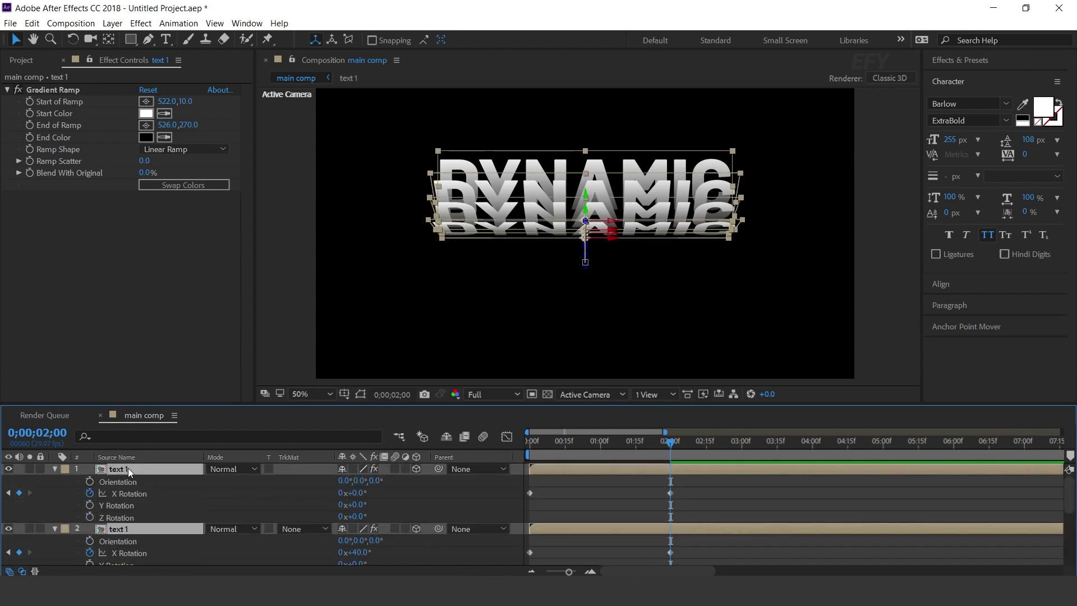
scroll(773, 487, "up", 3)
mouse_move(872, 481)
left_mouse_down()
mouse_move(513, 568)
mouse_move(531, 556)
left_mouse_up()
scroll(532, 505, "up", 3)
right_click(531, 495)
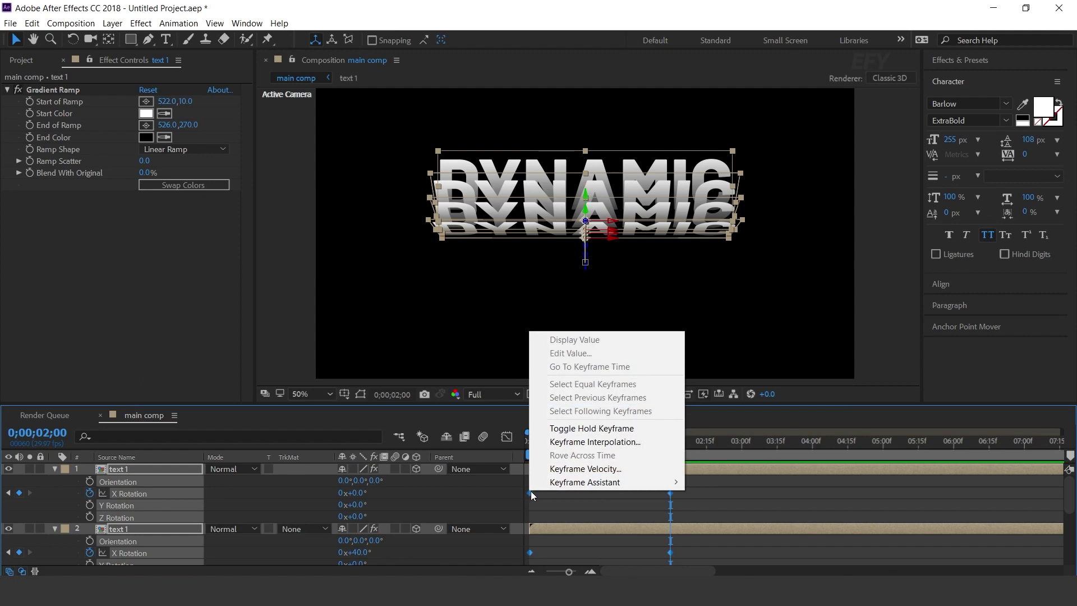
mouse_move(585, 482)
left_click(731, 391)
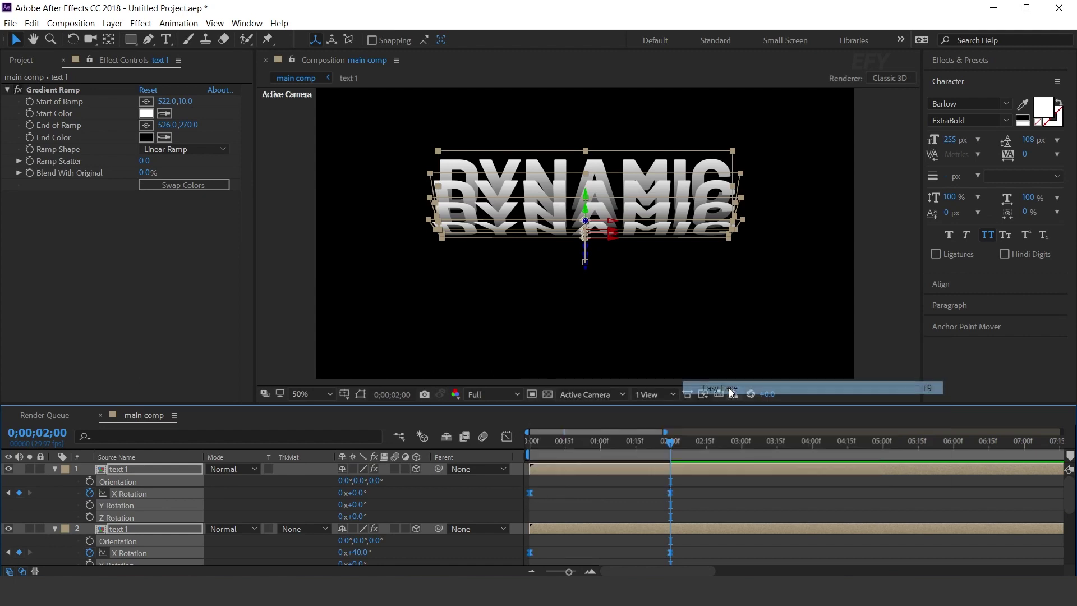
Step: Adjust the keyframe handles in the speed graph and preview the smoother tilting
left_click(506, 438)
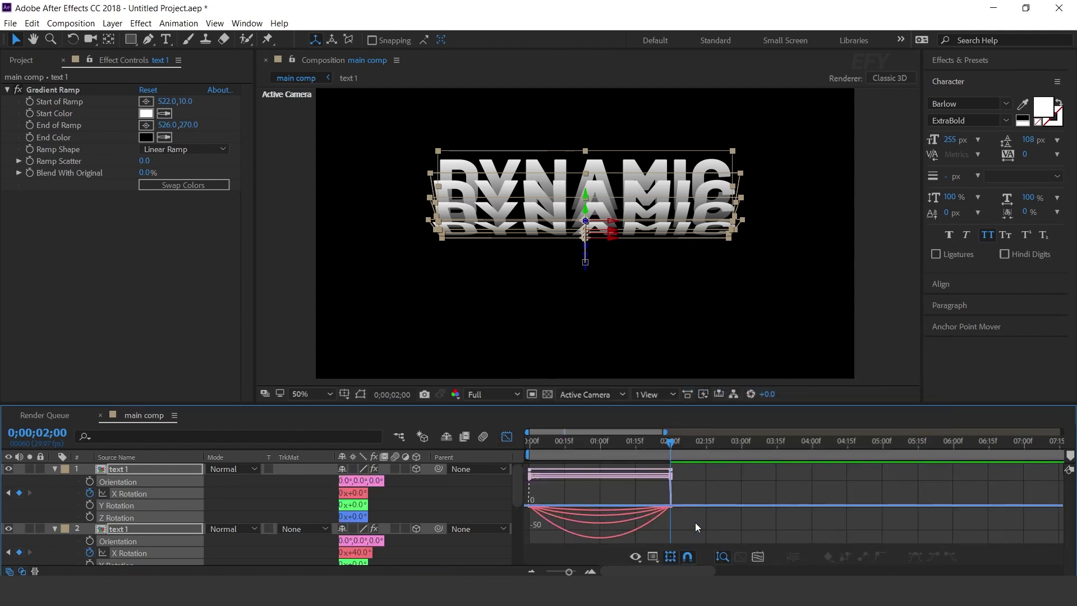
mouse_move(686, 519)
left_mouse_down()
mouse_move(524, 492)
mouse_move(578, 506)
left_mouse_up()
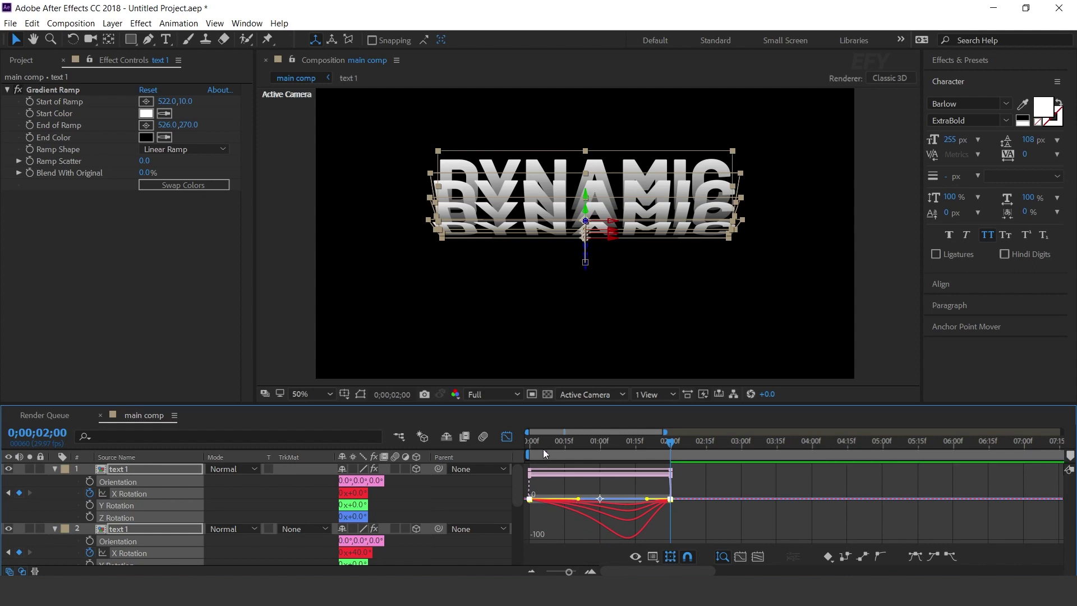
left_click_drag(543, 448, 505, 447)
key("space")
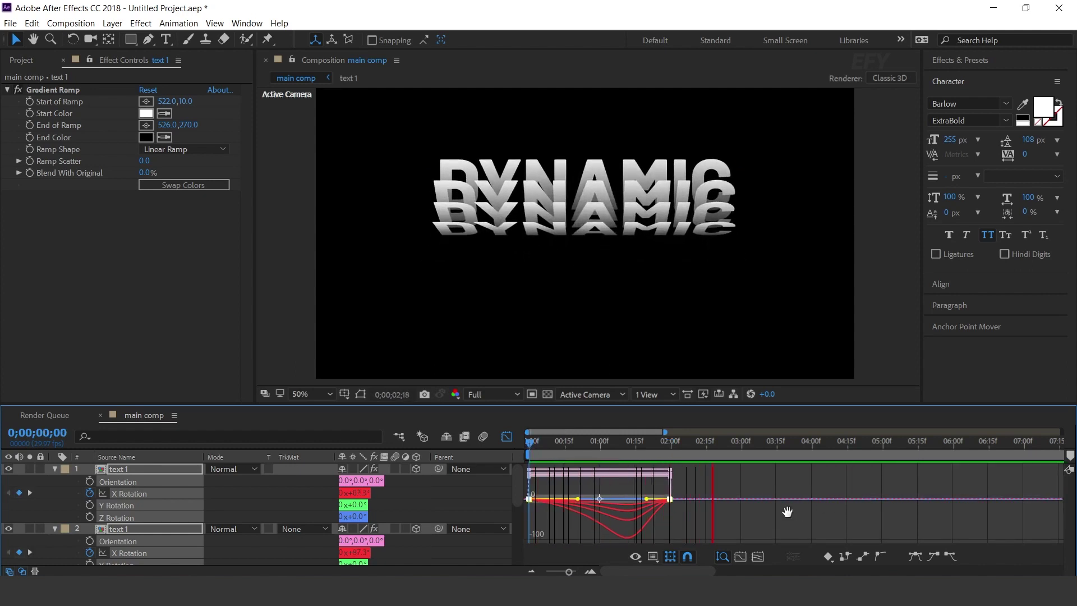
key("space")
left_click_drag(524, 446, 515, 448)
key("space")
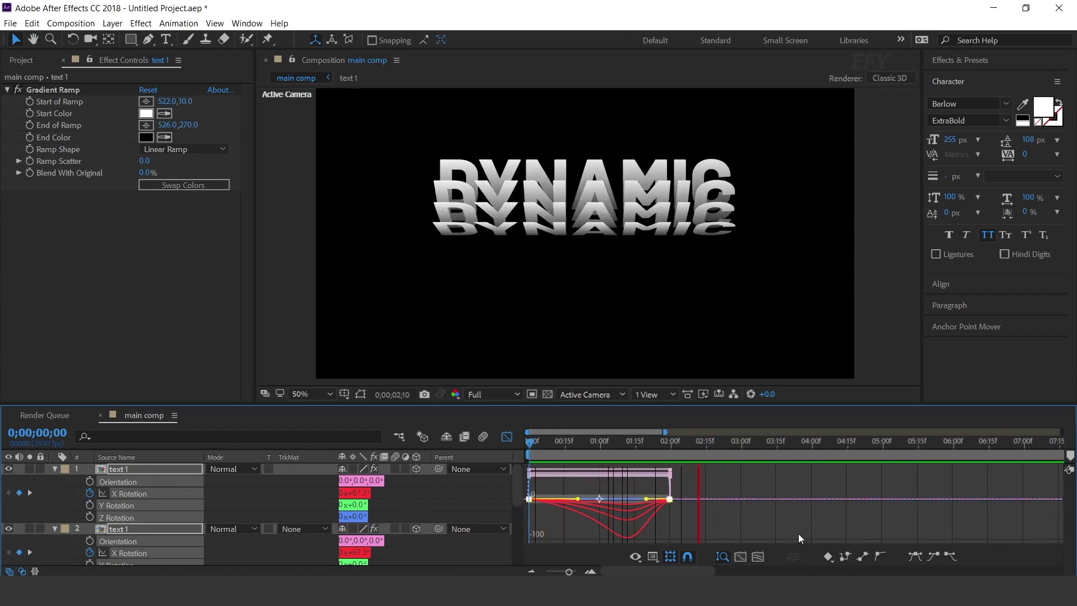
key("space")
key("u")
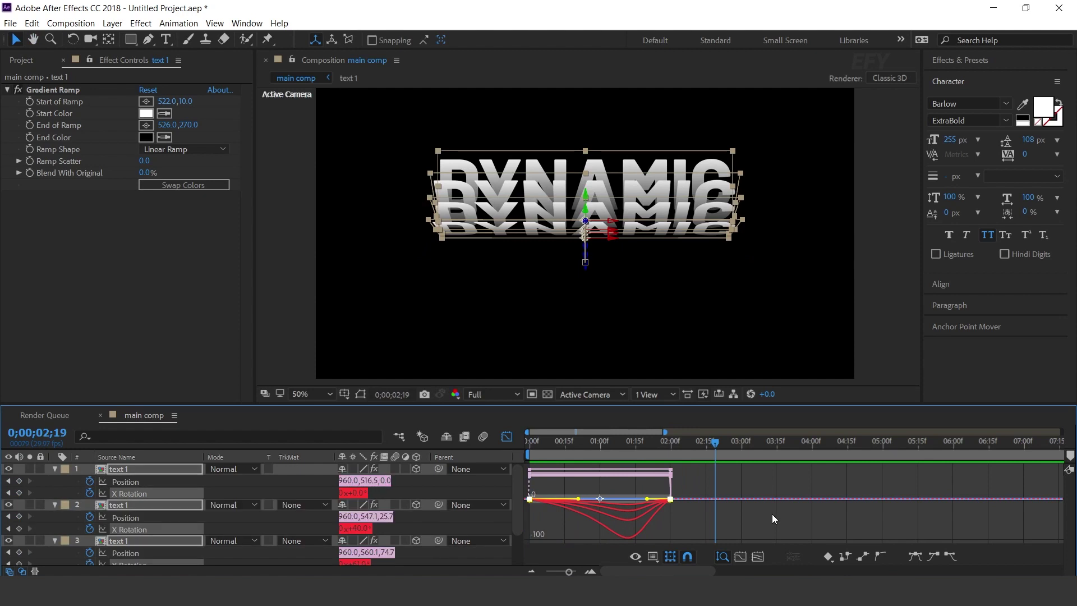
key("u")
left_click(505, 439)
Step: Duplicate the bottom layer into a fifth, relabelled copy tilted further back to mirror below
left_click(515, 538)
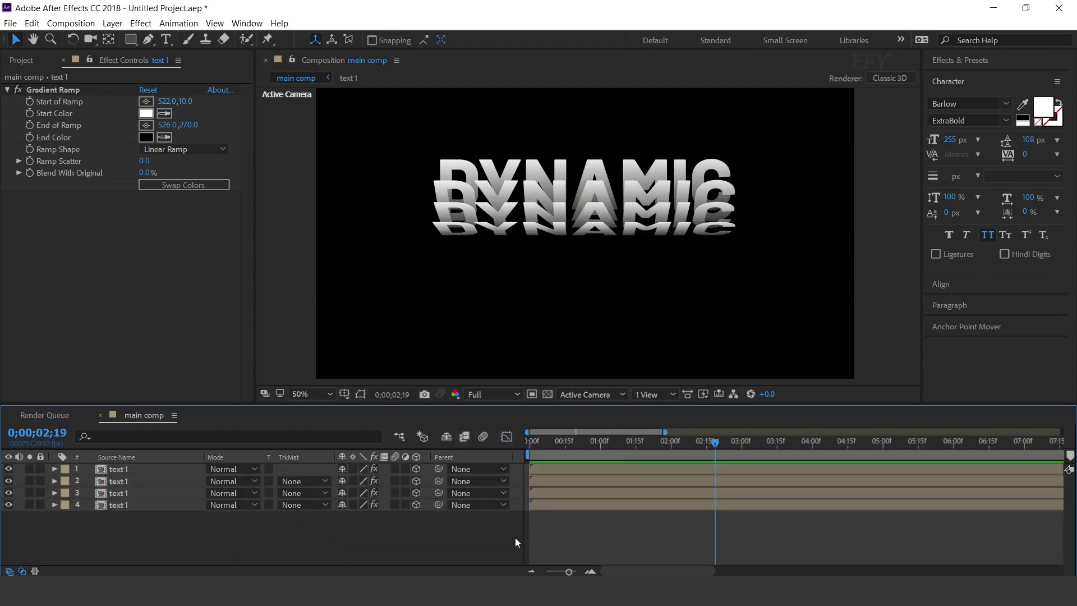
left_click(670, 449)
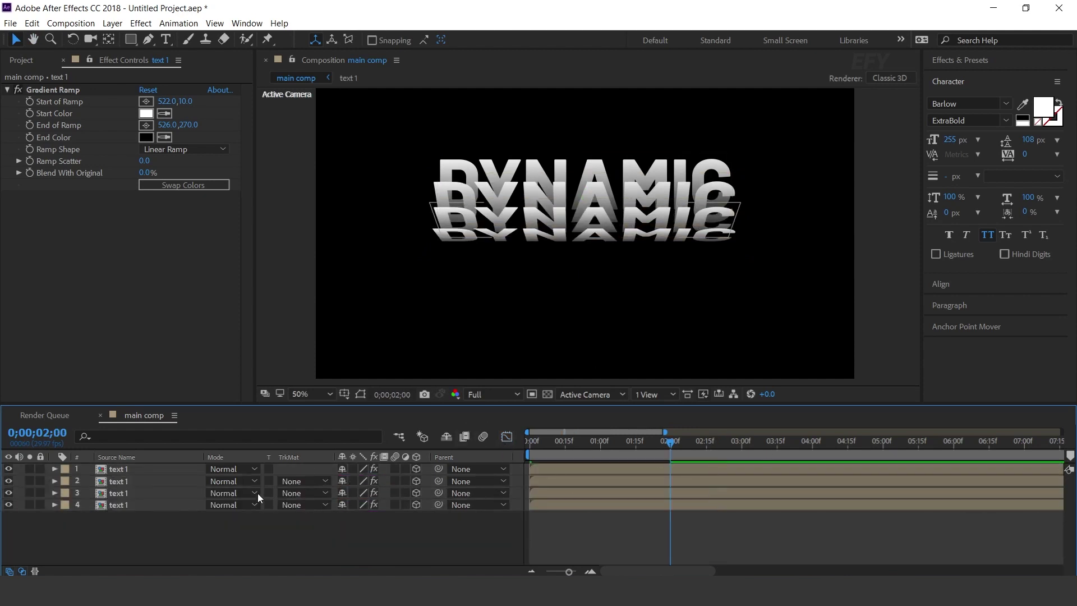
left_click(137, 505)
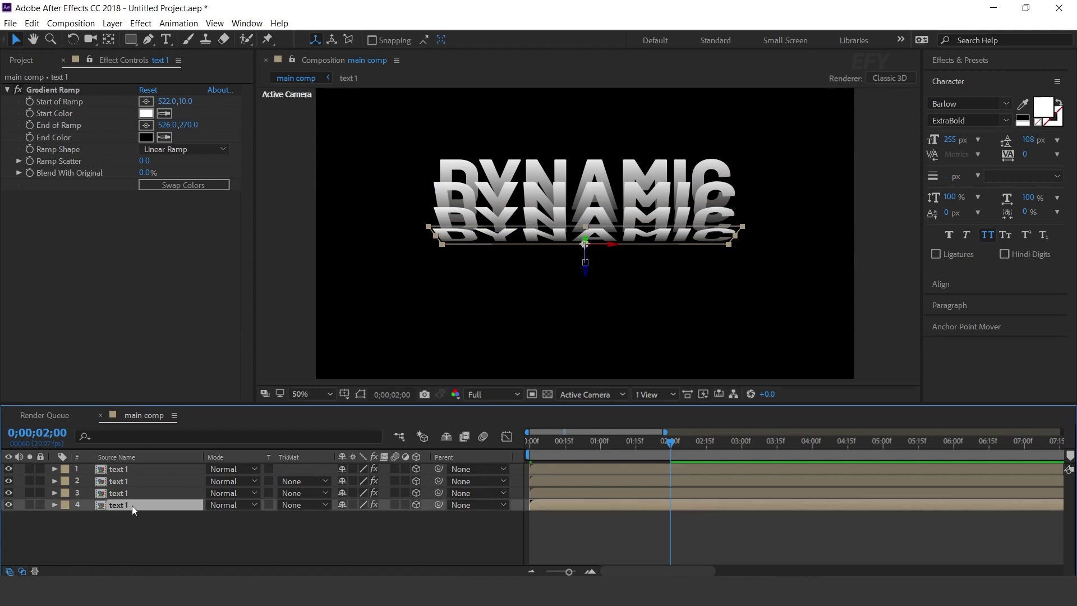
key("ctrl+d")
left_click(126, 516)
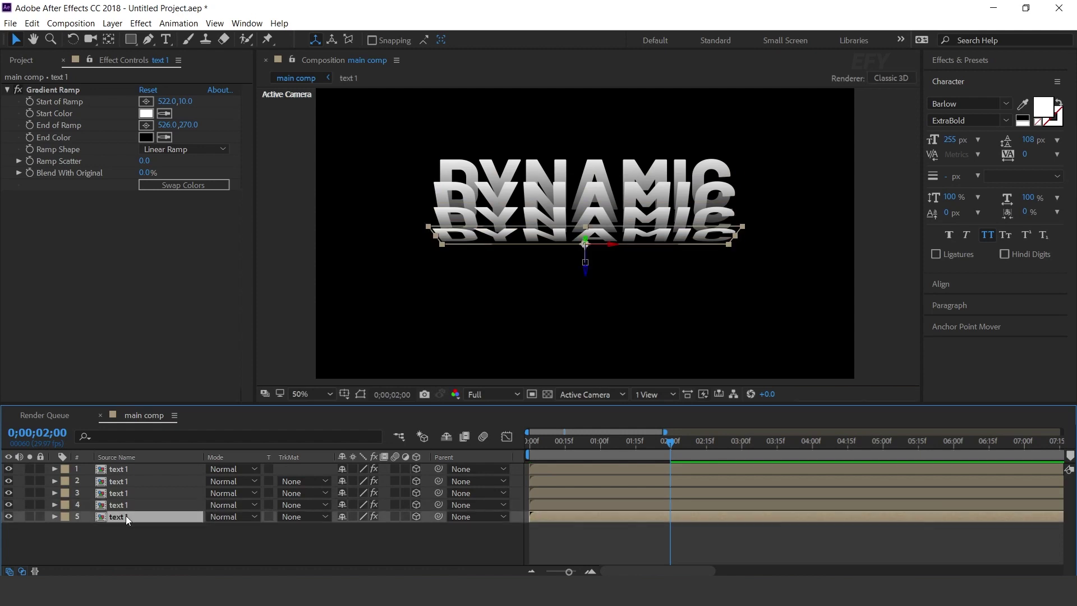
left_click(65, 516)
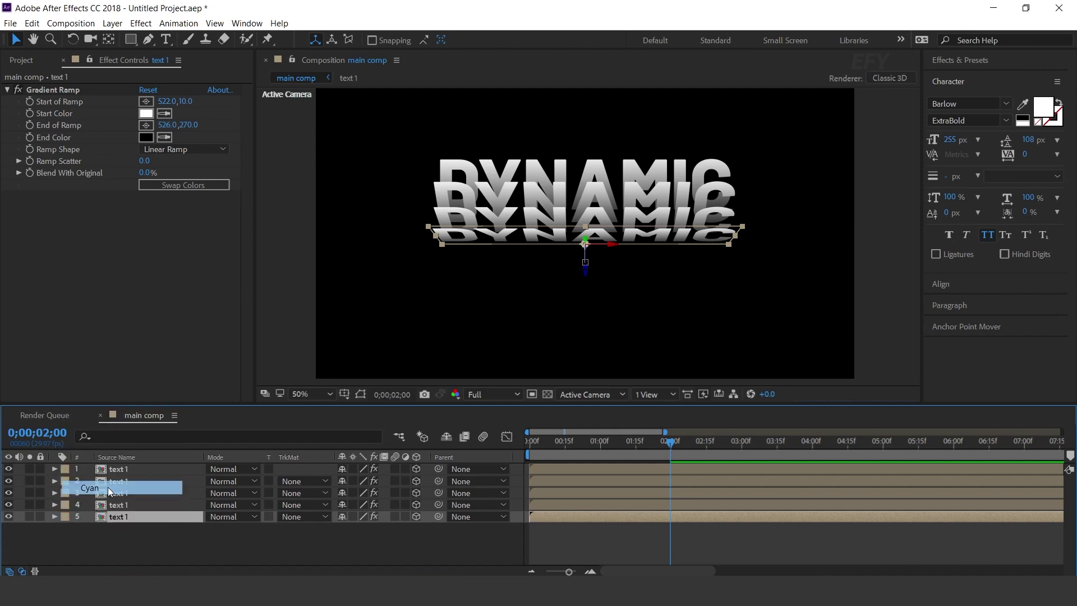
key("u")
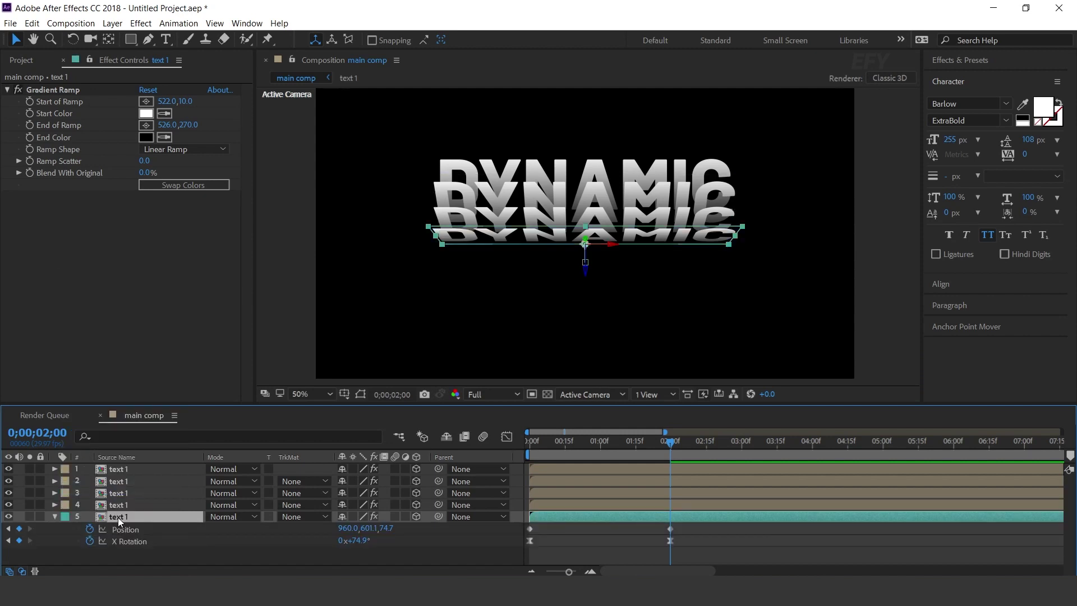
left_click(138, 543)
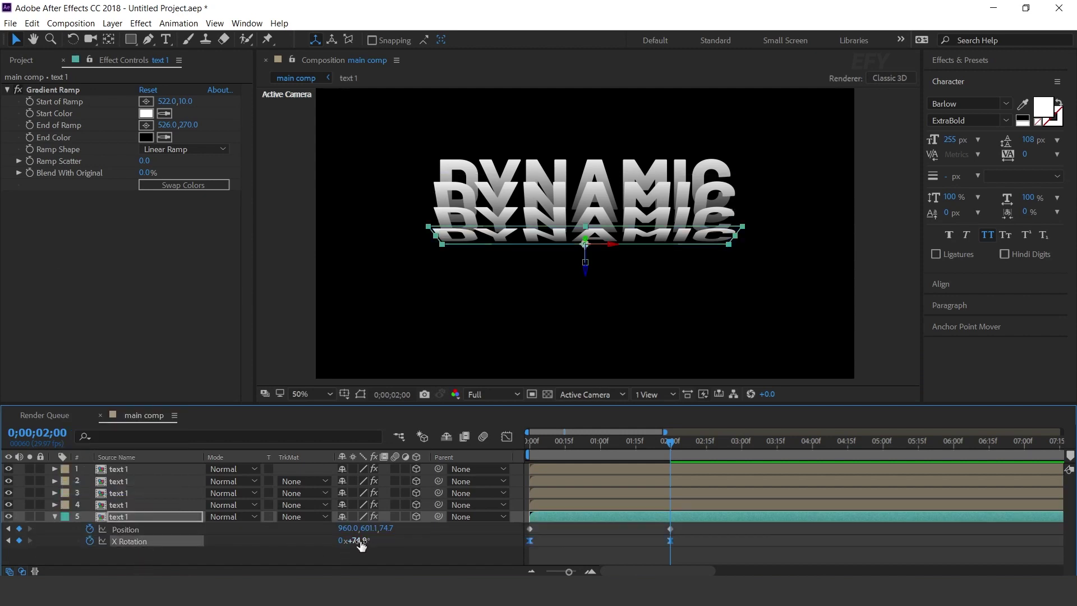
mouse_move(361, 546)
left_mouse_down()
mouse_move(382, 545)
mouse_move(368, 540)
left_mouse_up()
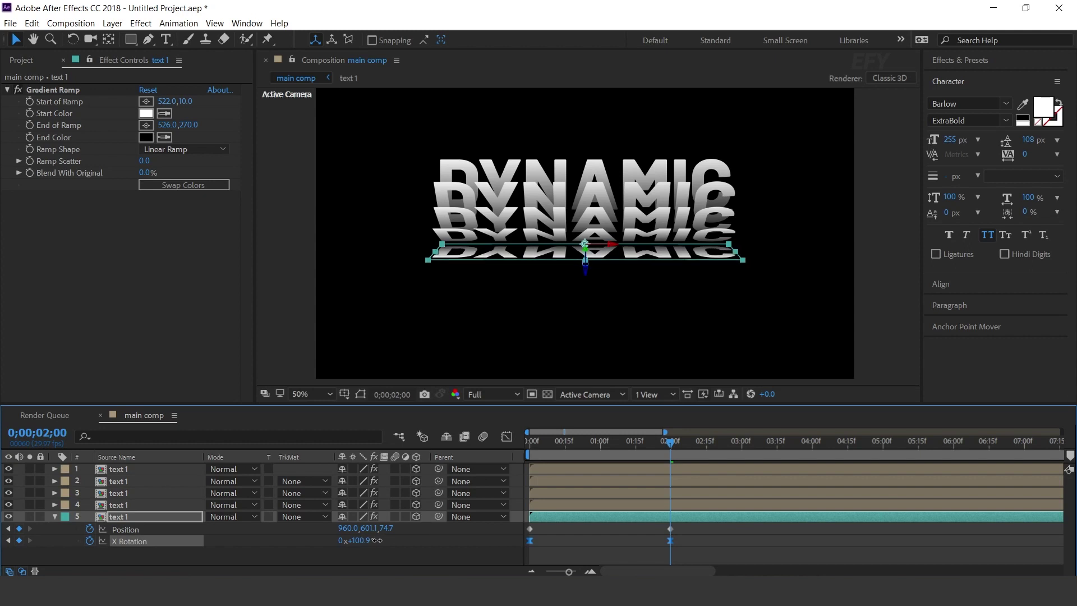
left_click(426, 556)
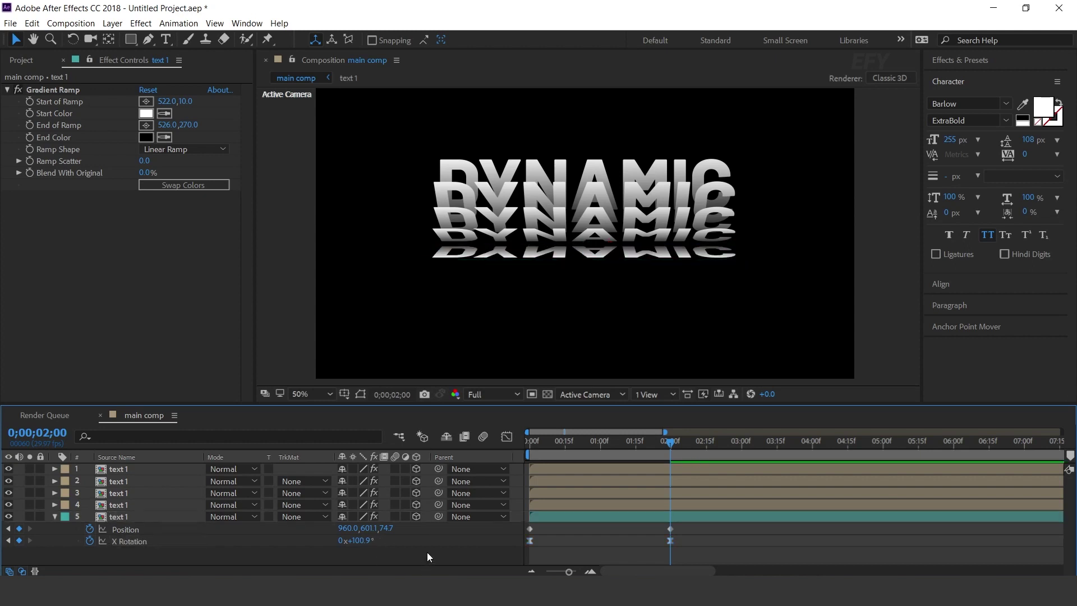
Step: Make a sixth copy with more tilt, placed lower in the frame
left_click(630, 517)
key("ctrl+d")
left_click(123, 531)
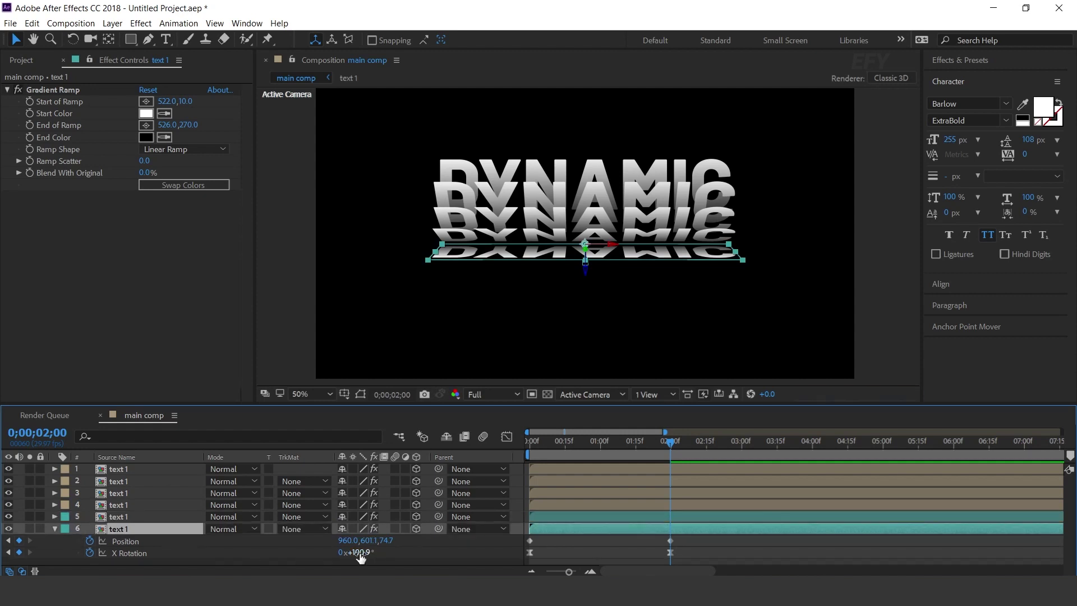
left_click_drag(360, 553, 372, 552)
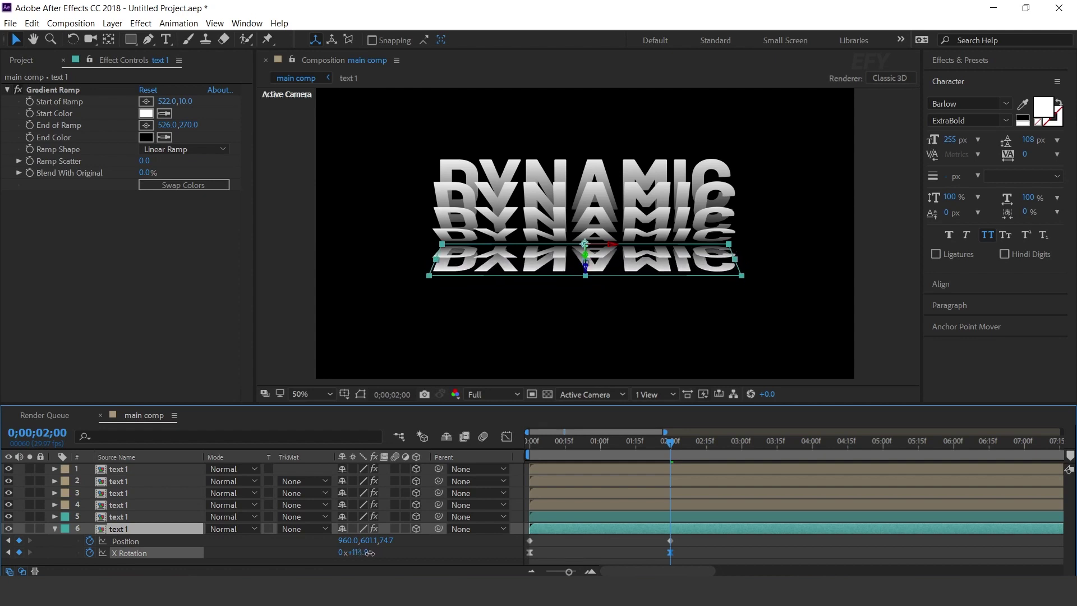
left_click_drag(368, 539, 391, 537)
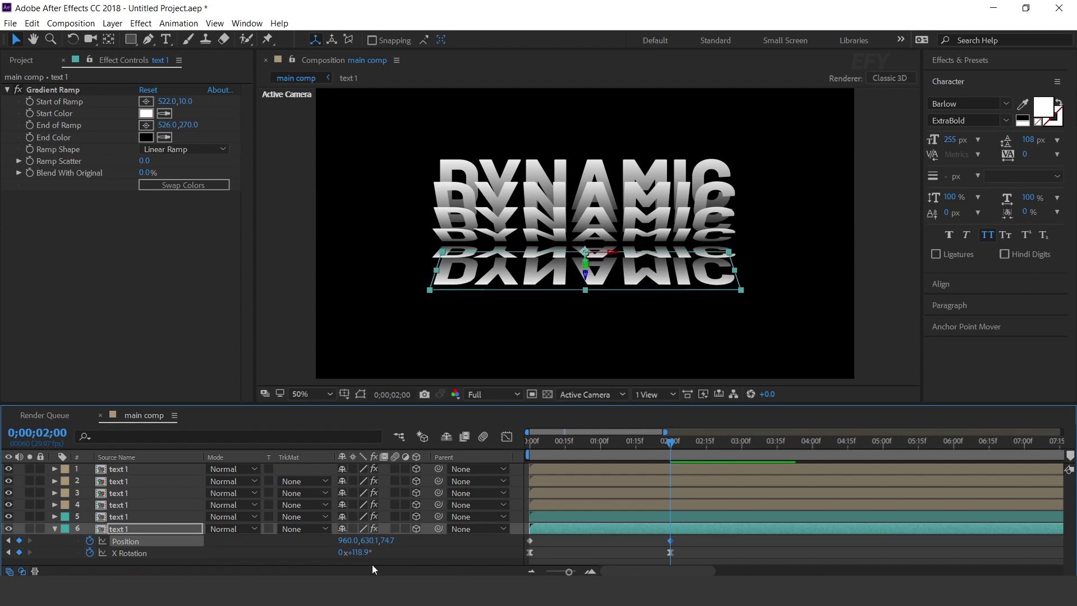
left_click_drag(363, 553, 357, 554)
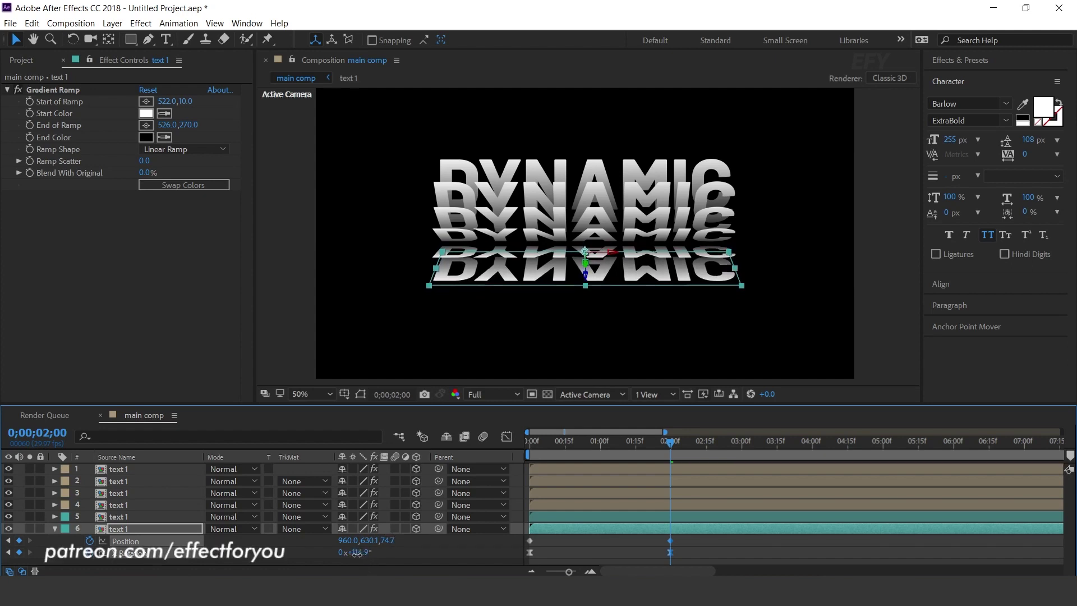
left_click(624, 549)
Step: Add seventh and eighth copies, moved further down and tilted further back
left_click(678, 526)
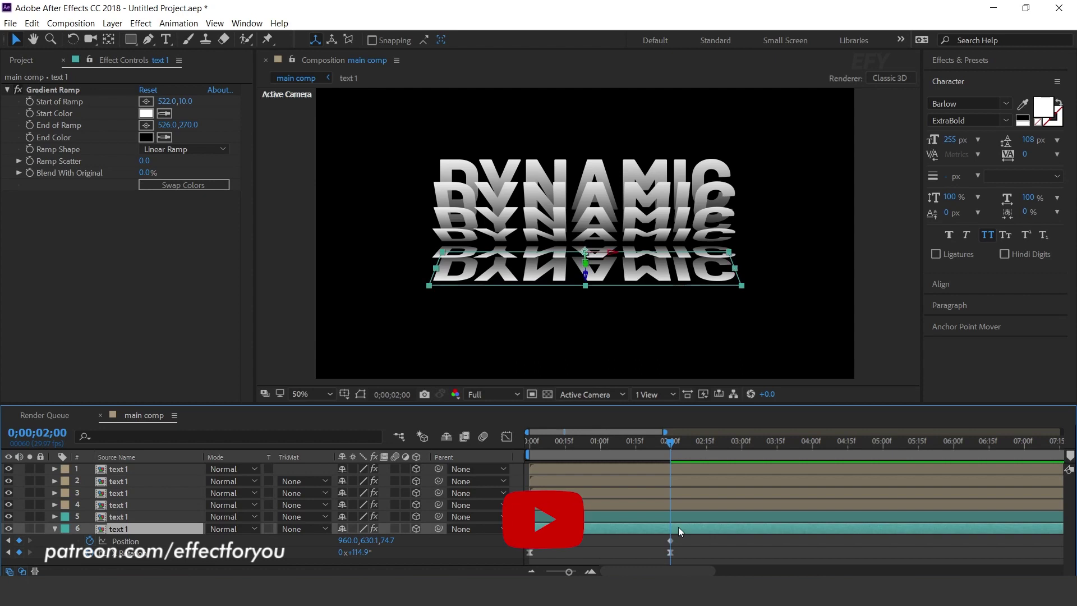
key("ctrl+d")
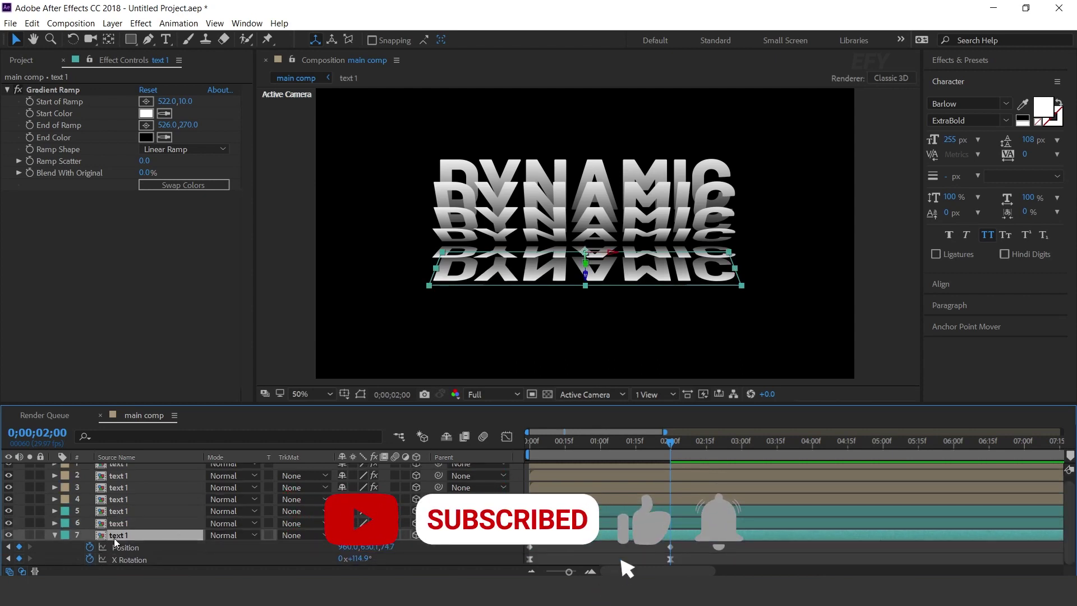
mouse_move(363, 546)
left_mouse_down()
mouse_move(391, 547)
mouse_move(370, 559)
mouse_move(402, 556)
left_mouse_up()
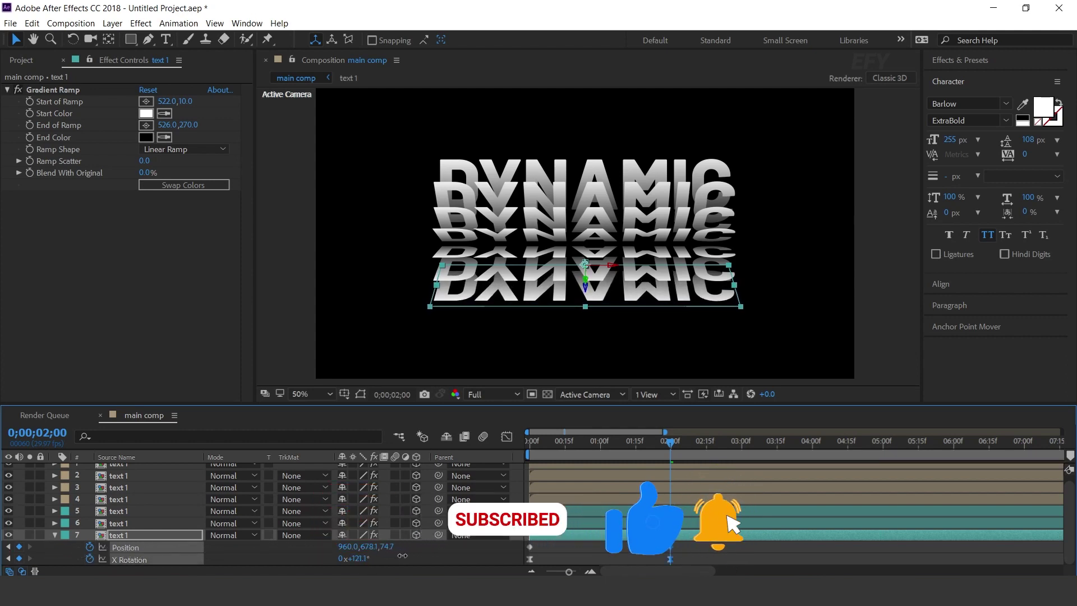
left_click(152, 536)
key("u")
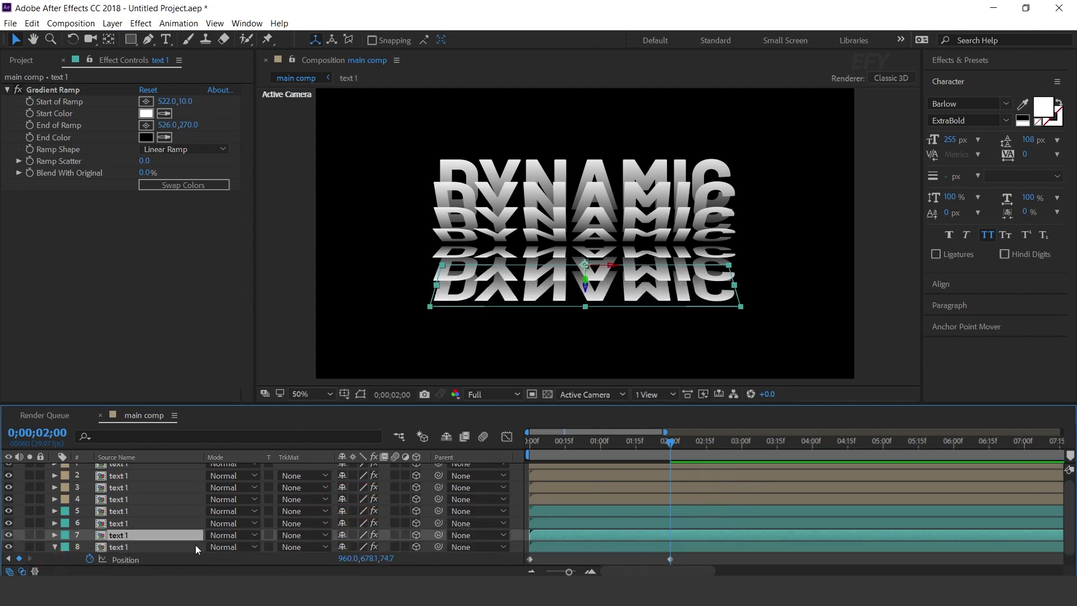
left_click(195, 545)
key("u")
mouse_move(357, 558)
left_mouse_down()
mouse_move(373, 558)
mouse_move(274, 551)
left_mouse_up()
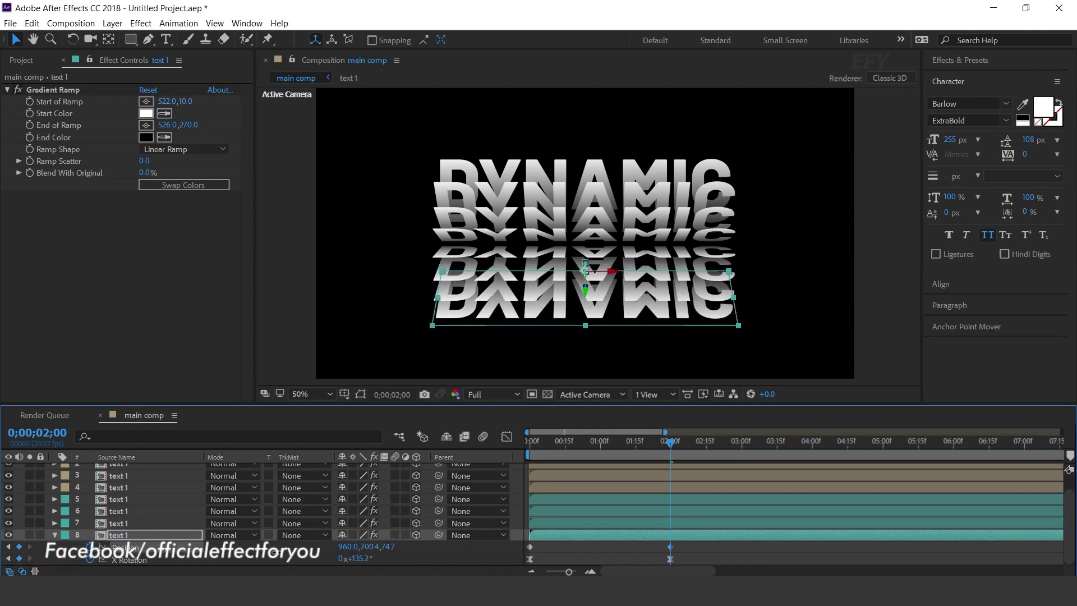
left_click(509, 560)
Step: Delay layers 3, 2, 1 and 6, 7, 8 by 2, 4 and 6 frames, then return to 0:00
left_click(54, 535)
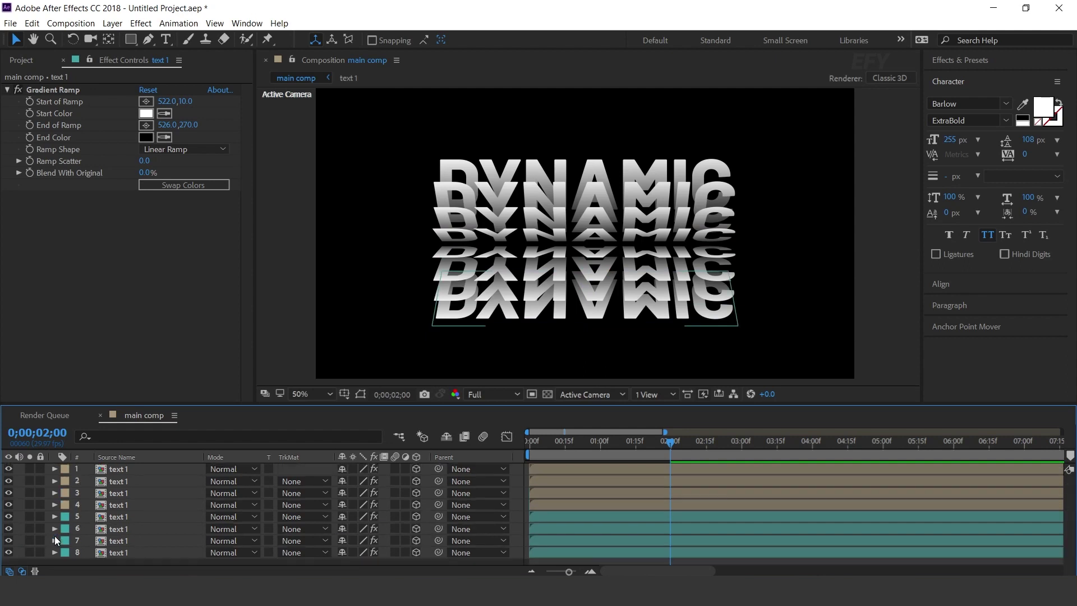
scroll(541, 510, "up", 5)
left_click(138, 505)
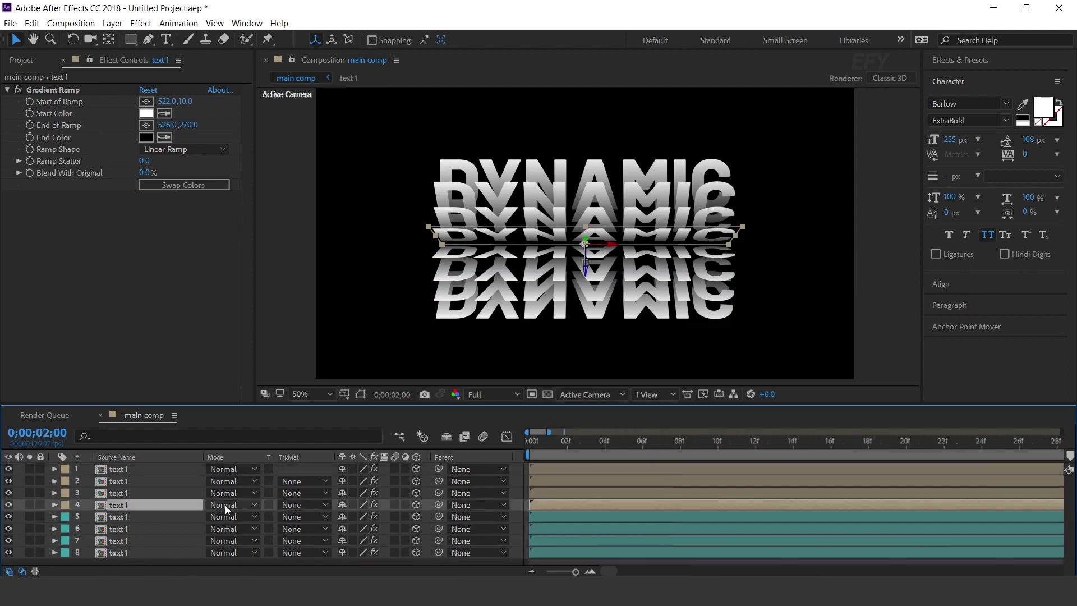
left_click(558, 495)
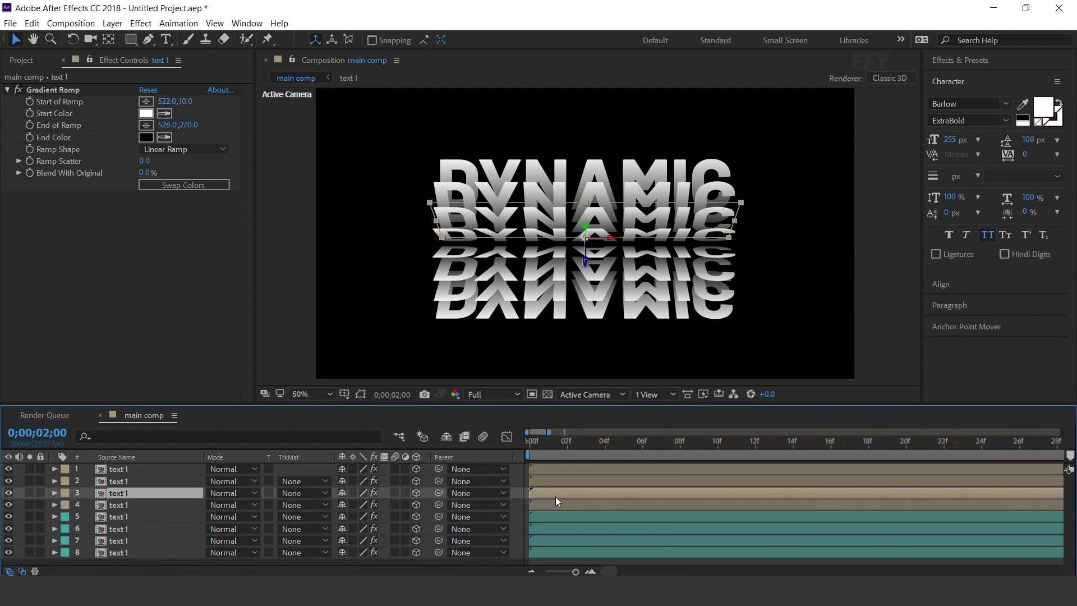
scroll(552, 494, "up", 2)
left_click_drag(537, 492, 728, 481)
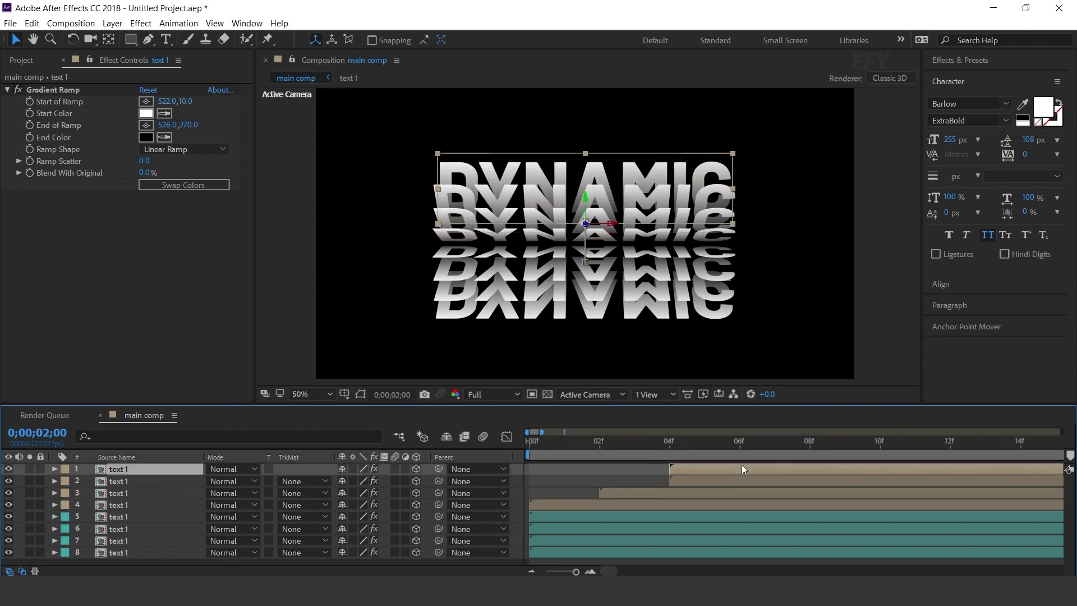
mouse_move(586, 469)
left_mouse_down()
mouse_move(761, 468)
mouse_move(771, 477)
left_mouse_up()
left_click(548, 515)
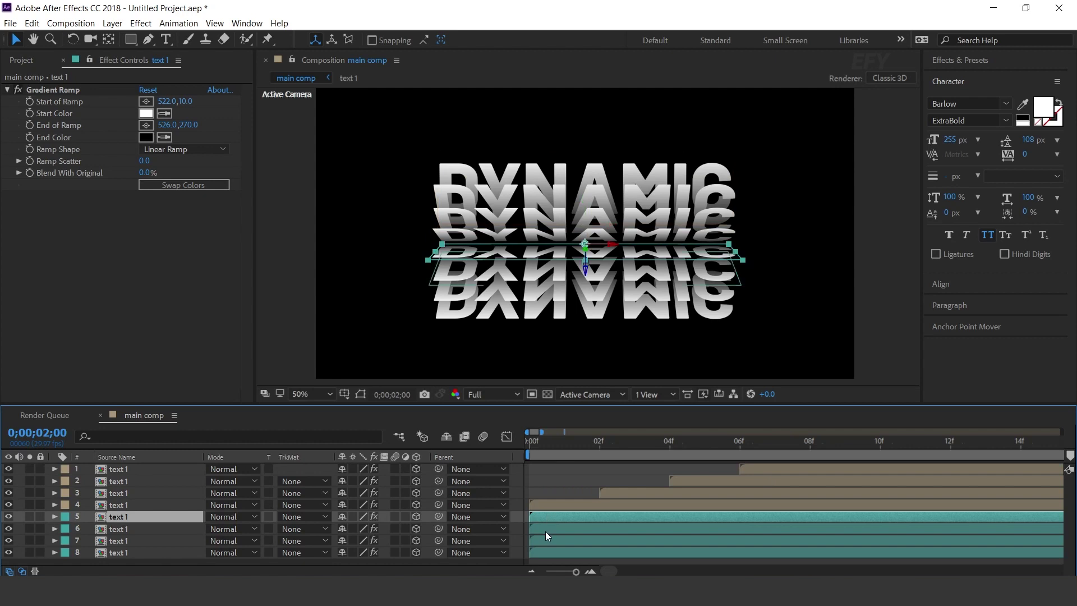
left_click_drag(546, 531, 756, 541)
left_click_drag(629, 553, 814, 553)
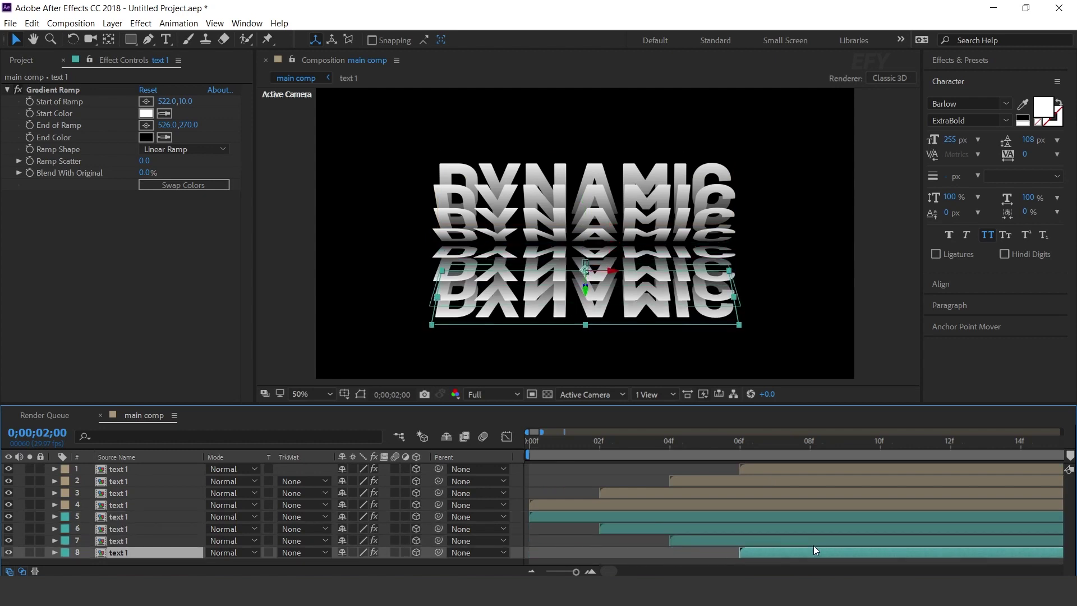
scroll(667, 534, "down", 3)
scroll(667, 534, "down", 3)
left_click_drag(547, 443, 529, 444)
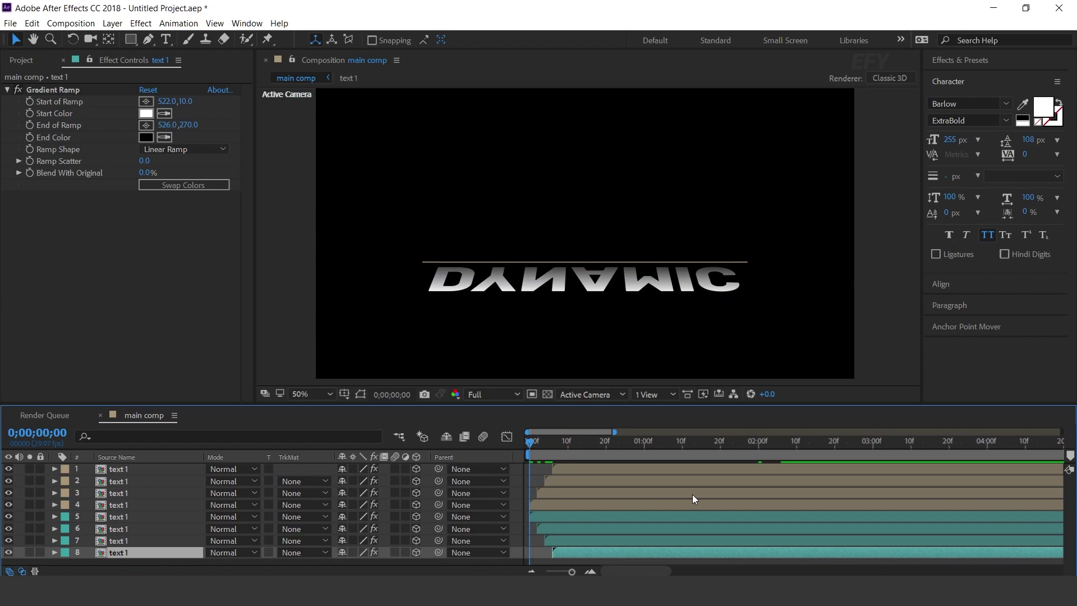
Step: Preview the animation, then set layer 5's first X Rotation keyframe to 87.3°
key("space")
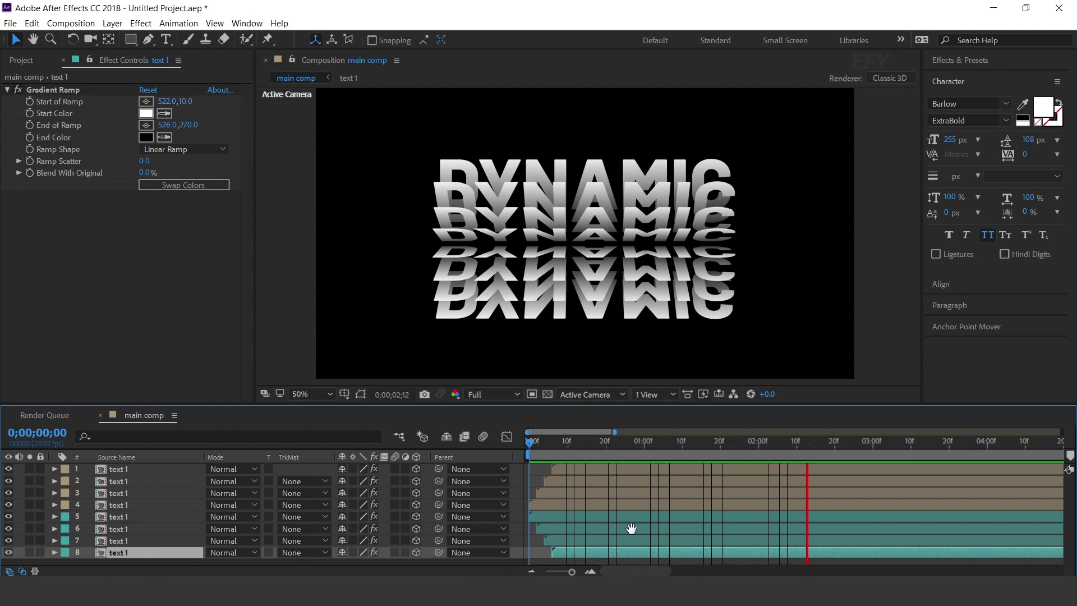
key("space")
left_click_drag(546, 442, 529, 444)
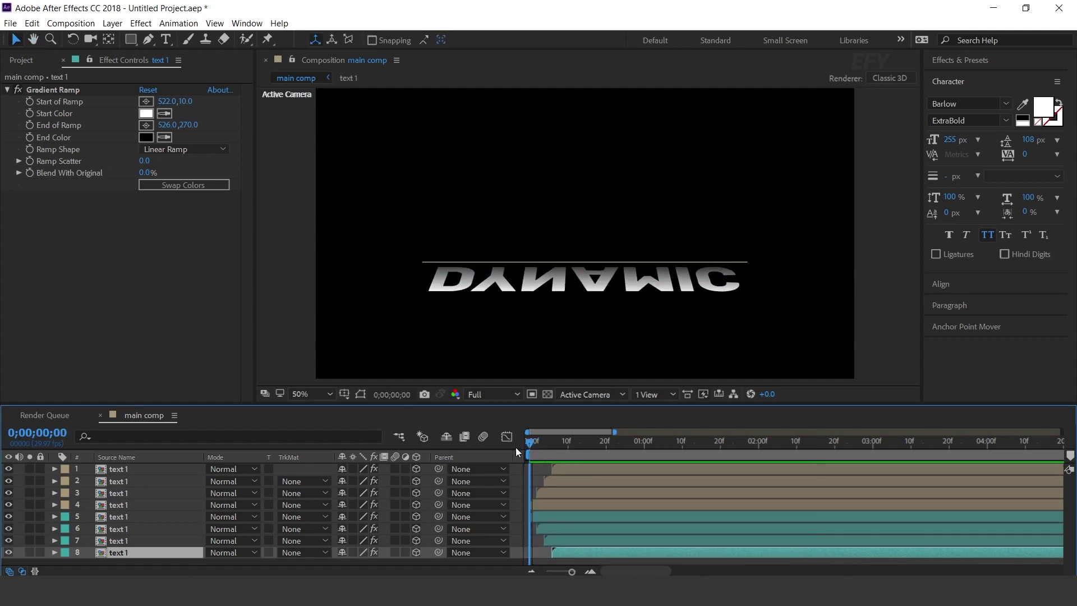
left_click(127, 517)
key("u")
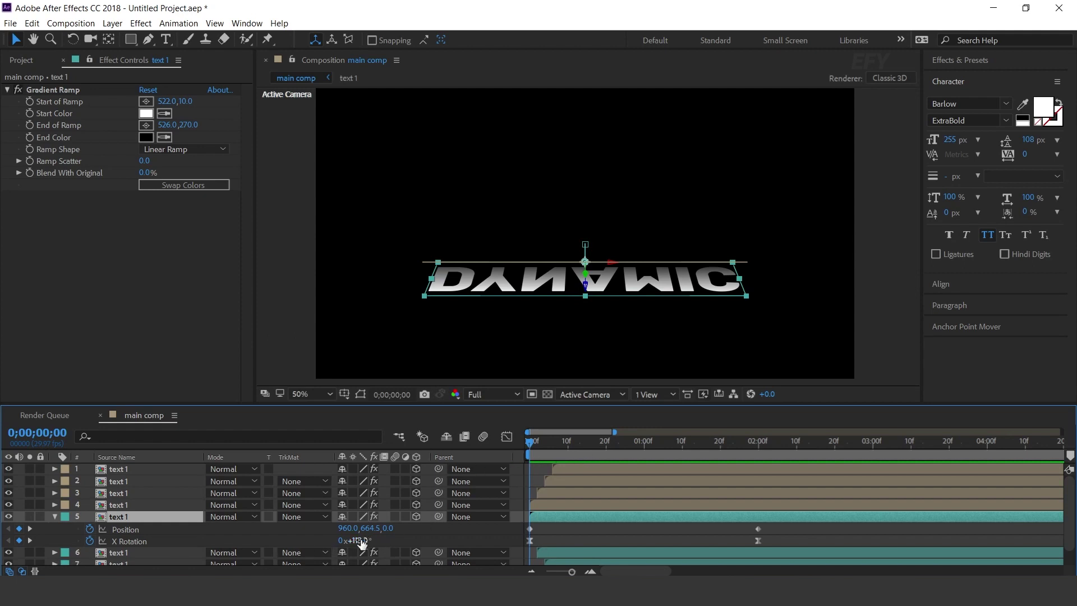
left_click_drag(362, 543, 358, 543)
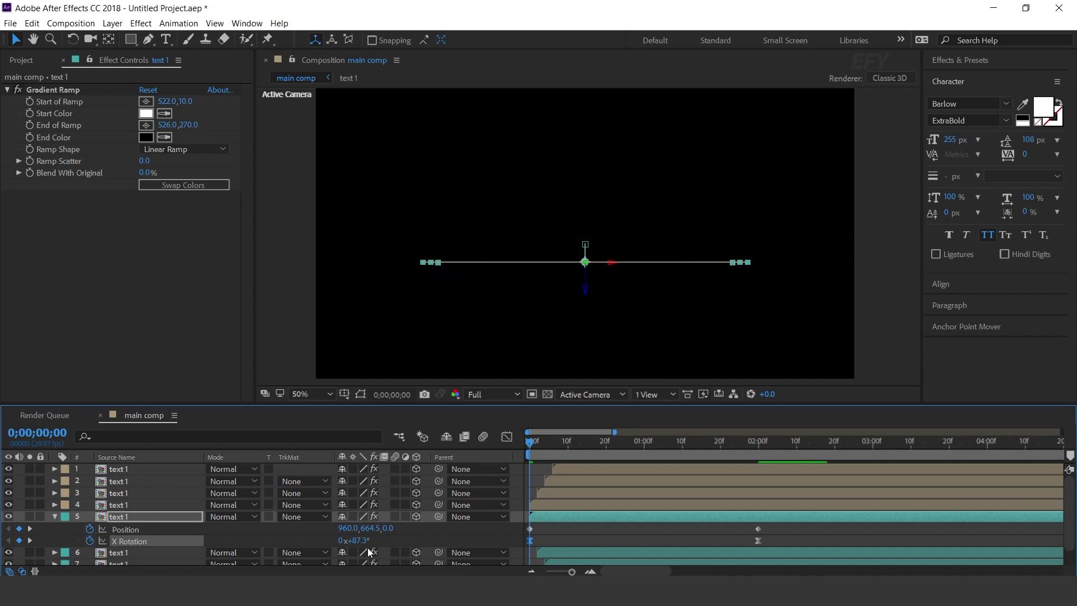
left_click(433, 540)
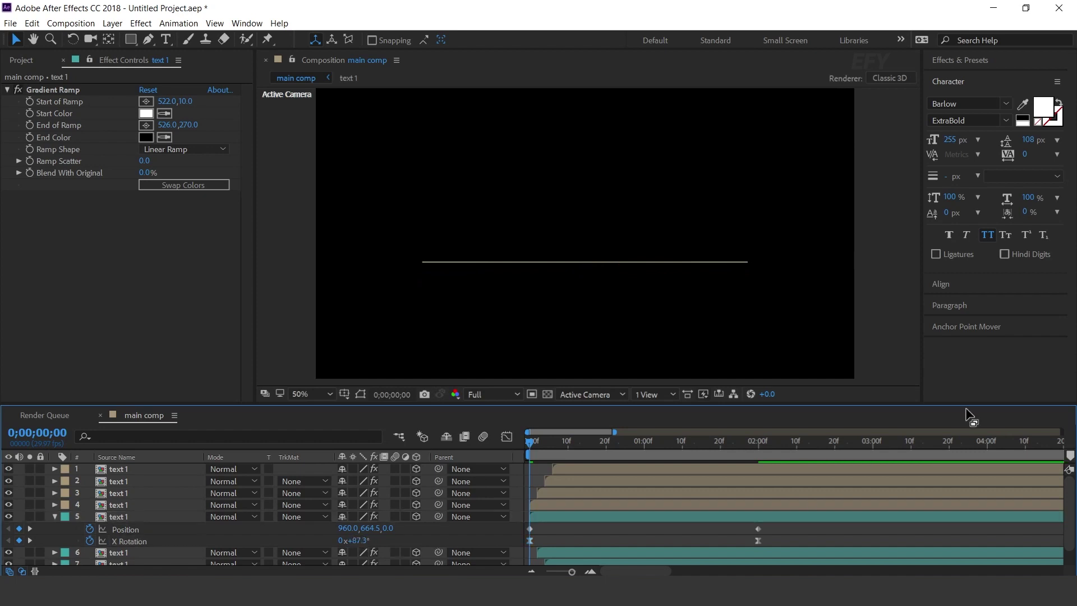
mouse_move(528, 446)
left_mouse_down()
mouse_move(805, 445)
mouse_move(545, 442)
left_mouse_up()
scroll(581, 523, "down", 1)
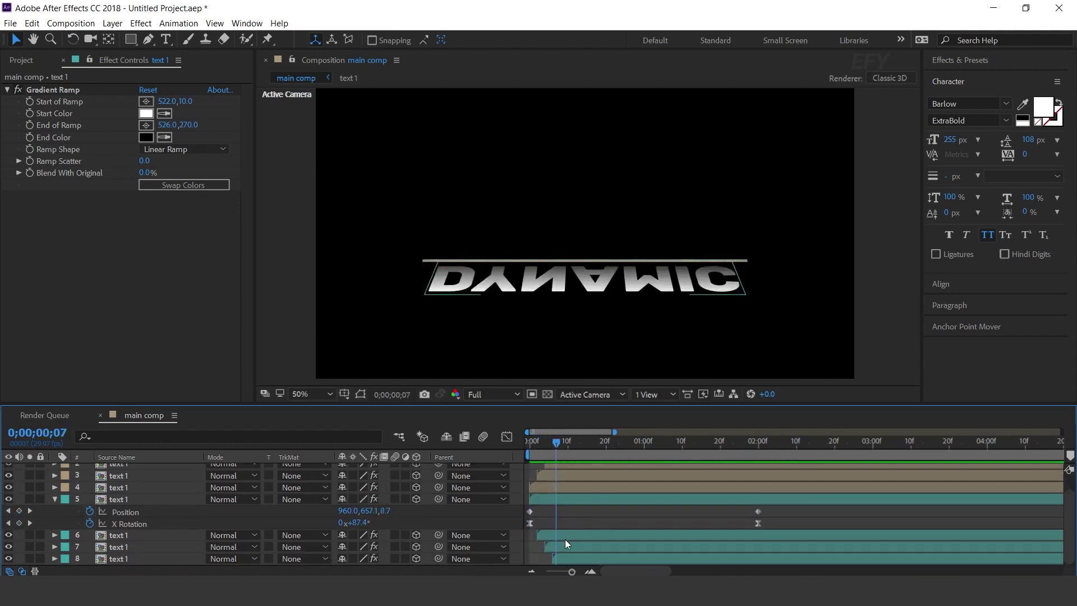
Step: Set layer 6's starting X Rotation to 87.3° and preview the result
left_click(565, 539)
key("u")
scroll(558, 537, "down", 1)
left_click(9, 536)
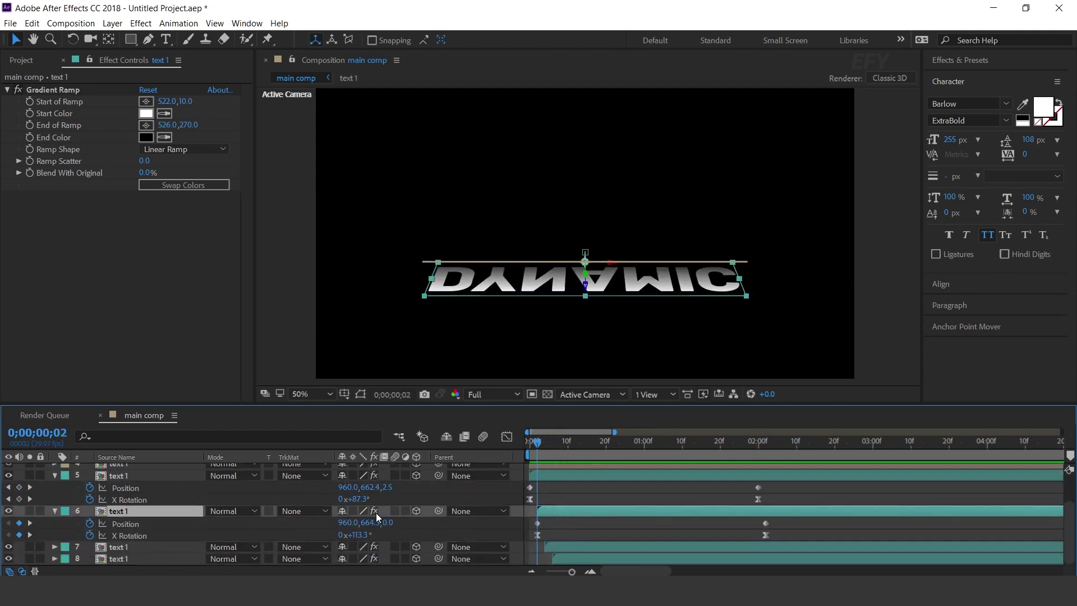
left_click(360, 499)
left_click(360, 535)
type("87.3")
key("Return")
key("space")
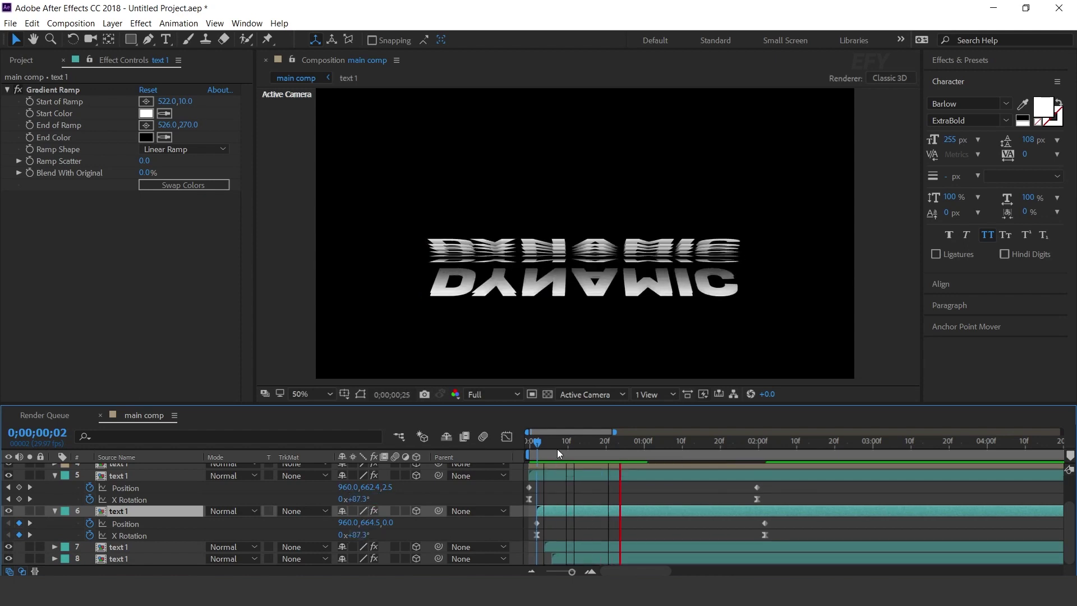
left_click(570, 548)
Step: Reveal the first X Rotation keyframes of layers 7 and 8
key("u")
scroll(569, 548, "down", 1)
left_click(10, 547)
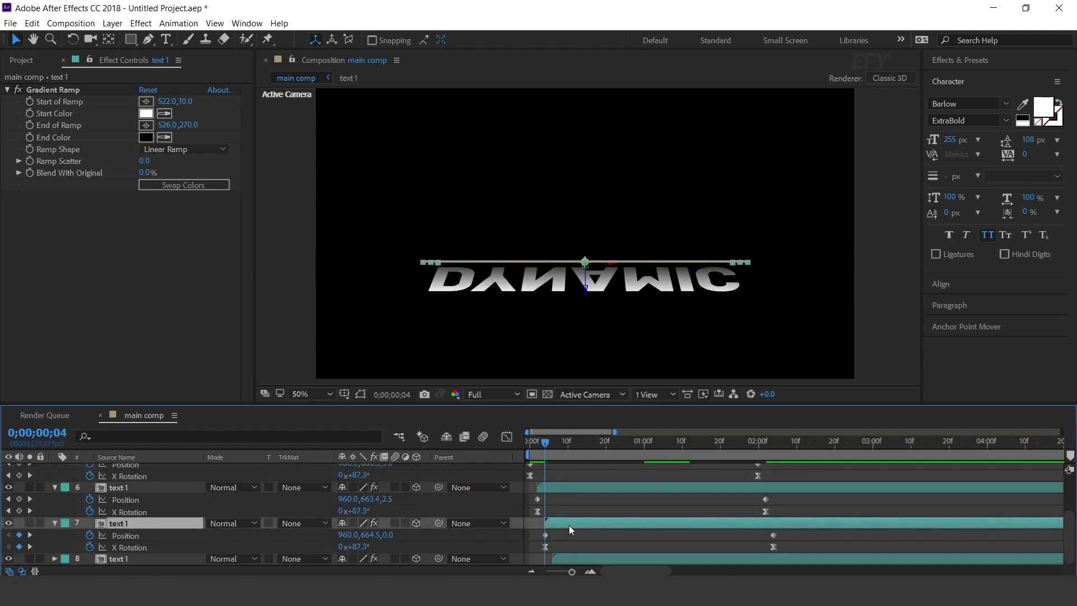
left_click(576, 559)
key("u")
scroll(577, 559, "down", 1)
left_click(30, 558)
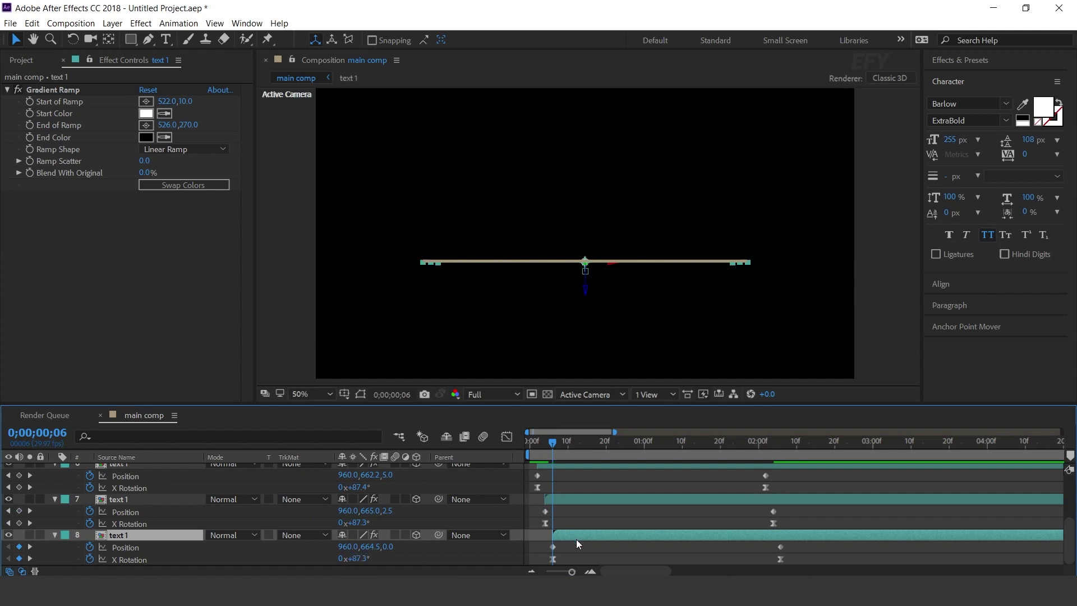
key("Home")
left_click(519, 480)
Step: Preview the mirrored stack unfolding from a flat line, replaying from about 1:19
key("space")
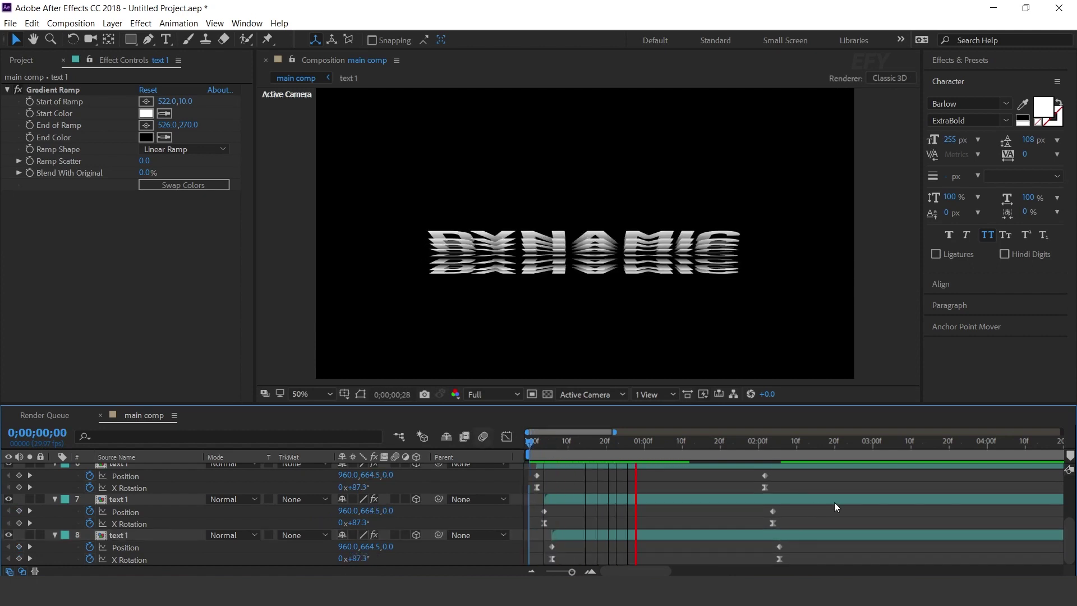
key("space")
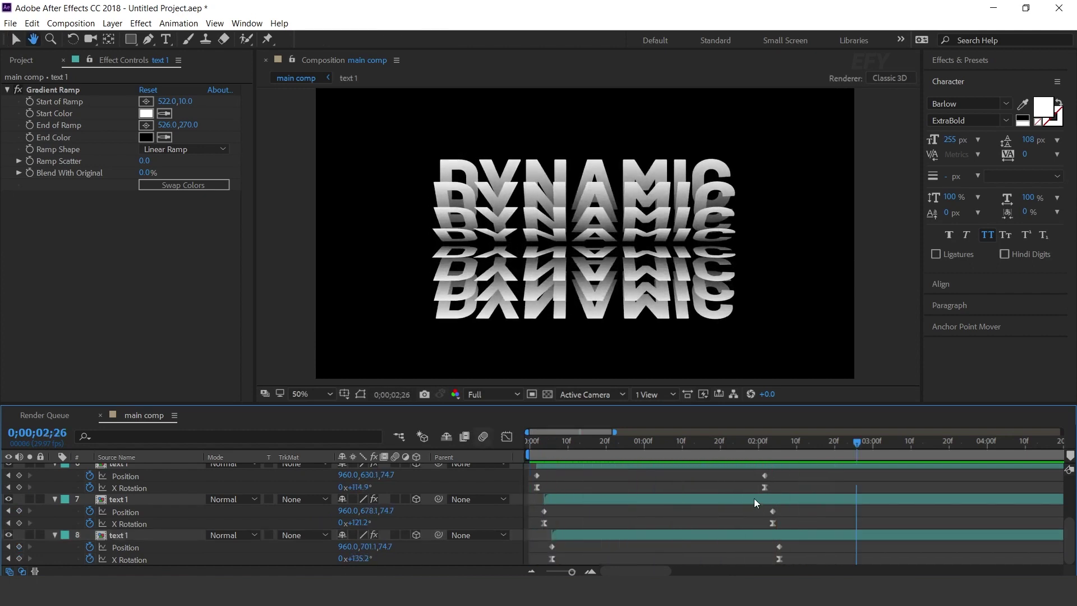
left_click_drag(703, 446, 715, 449)
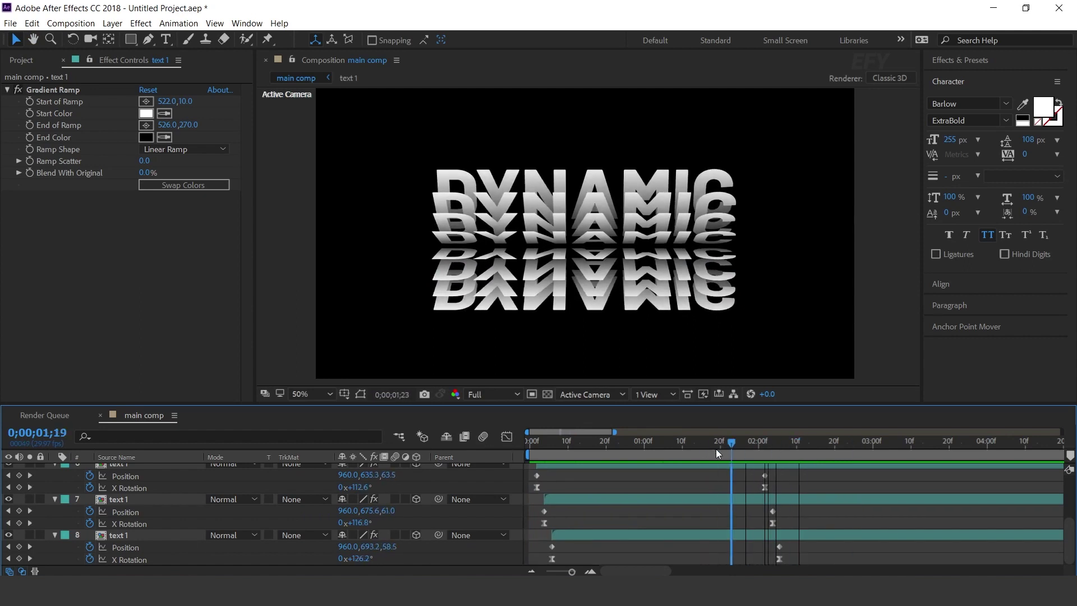
key("space")
key("minus")
key("minus")
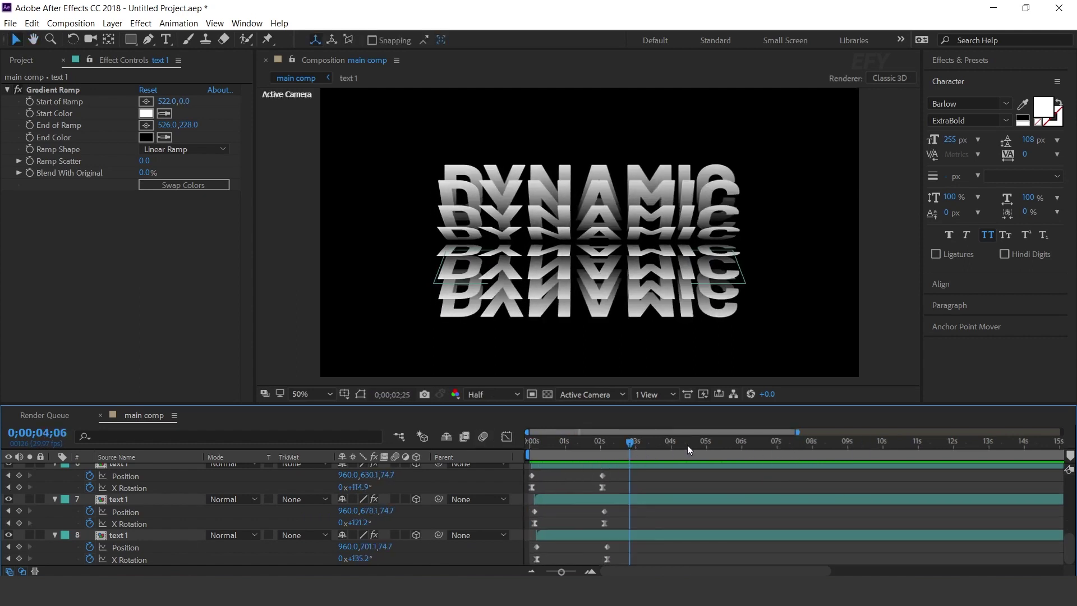
scroll(557, 487, "up", 3)
Step: Collapse the layer properties and add a Null Object to the comp
key("u")
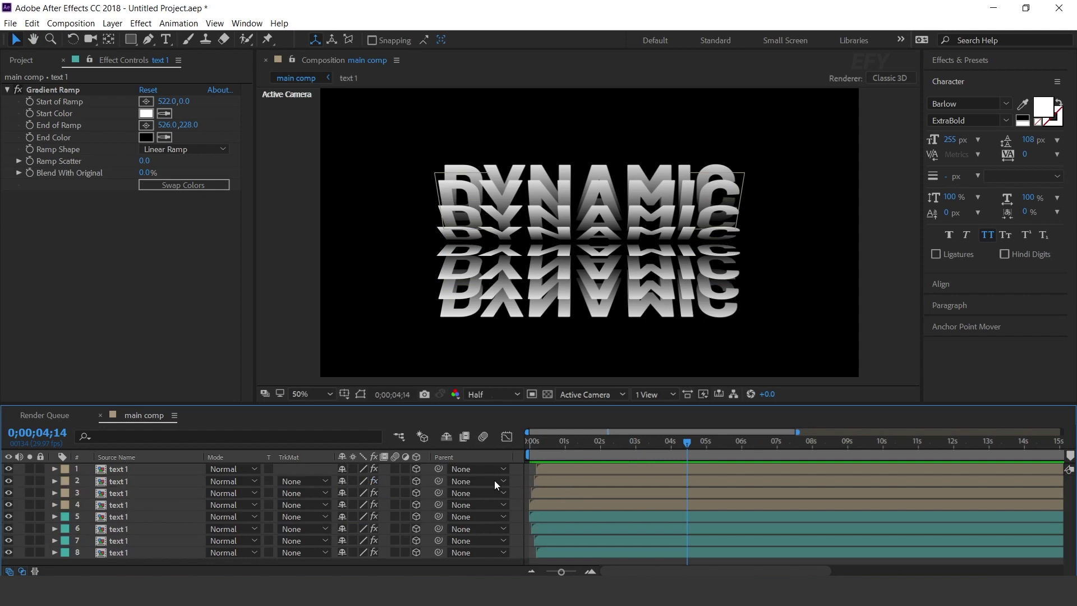
right_click(523, 468)
mouse_move(589, 339)
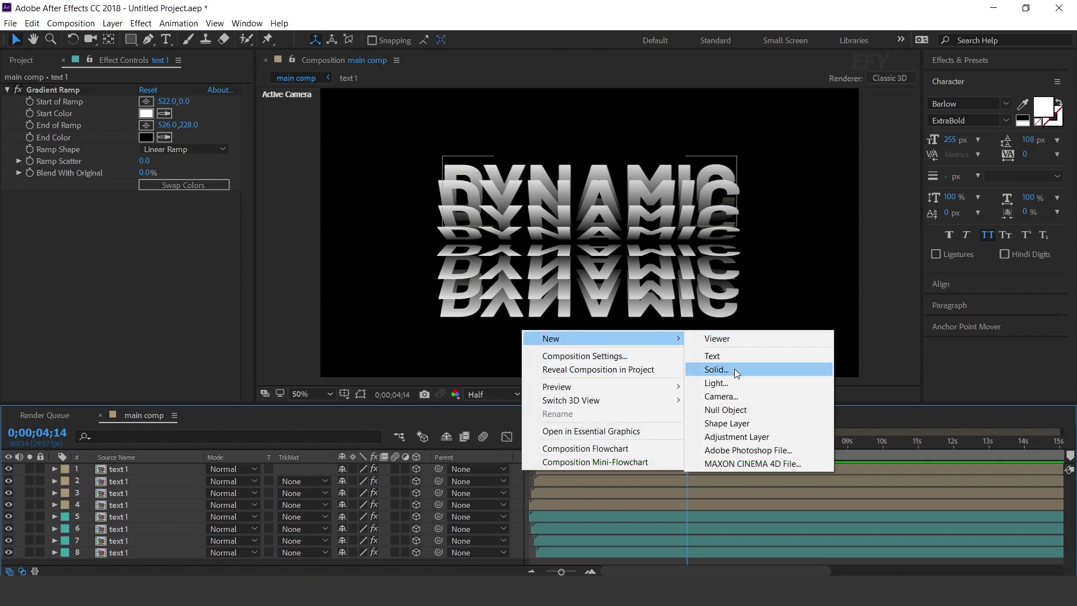
left_click(729, 410)
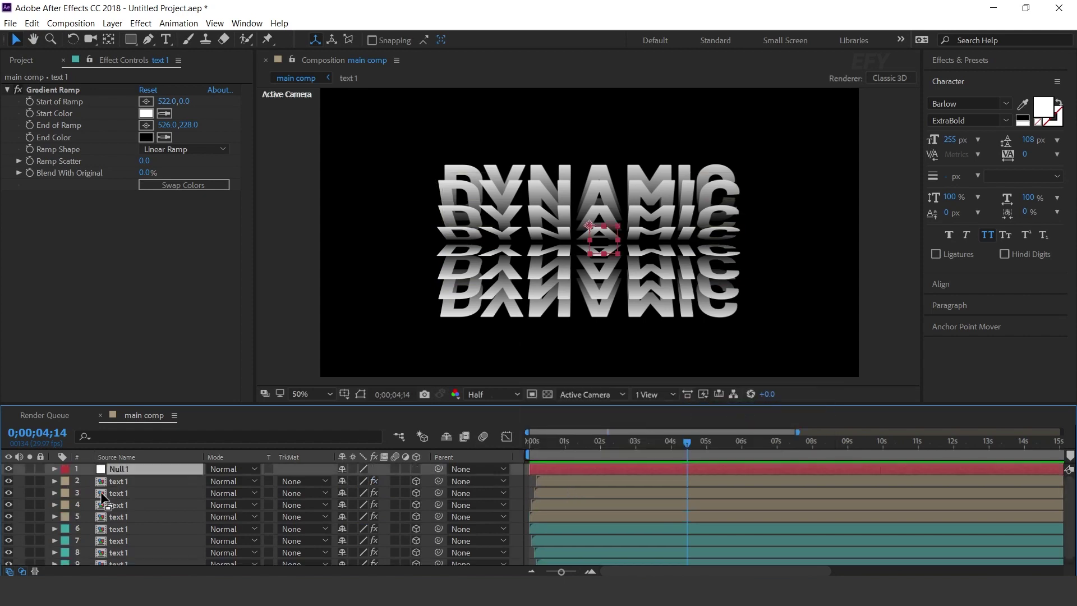
Step: Parent all eight DYNAMIC text layers to Null 1, then select Null 1
left_click(124, 481)
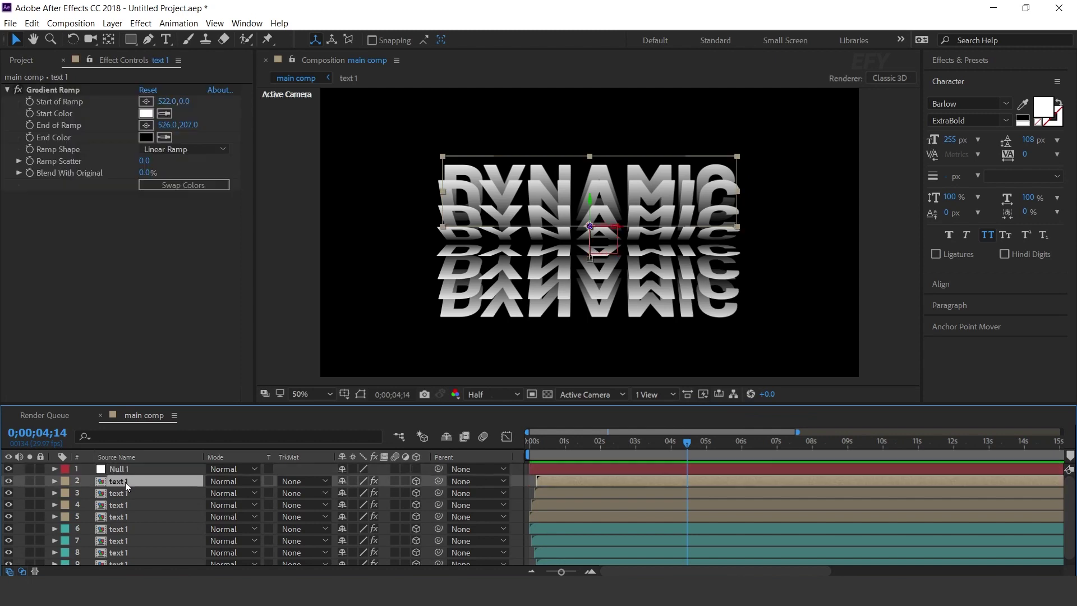
scroll(131, 556, "down", 1)
left_click(118, 559, "shift")
scroll(144, 515, "up", 1)
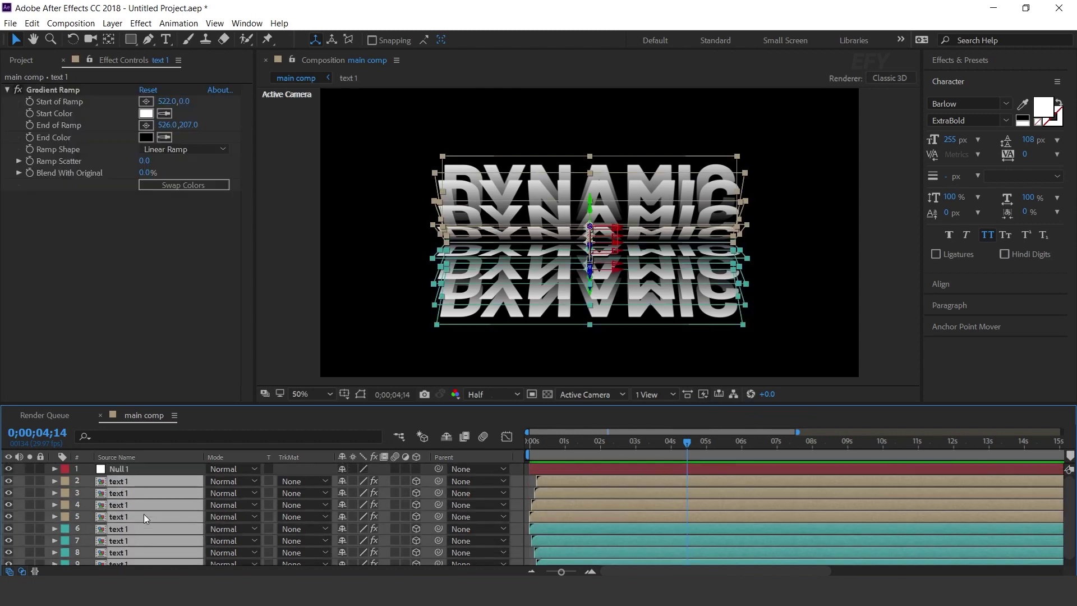
left_click_drag(438, 479, 125, 467)
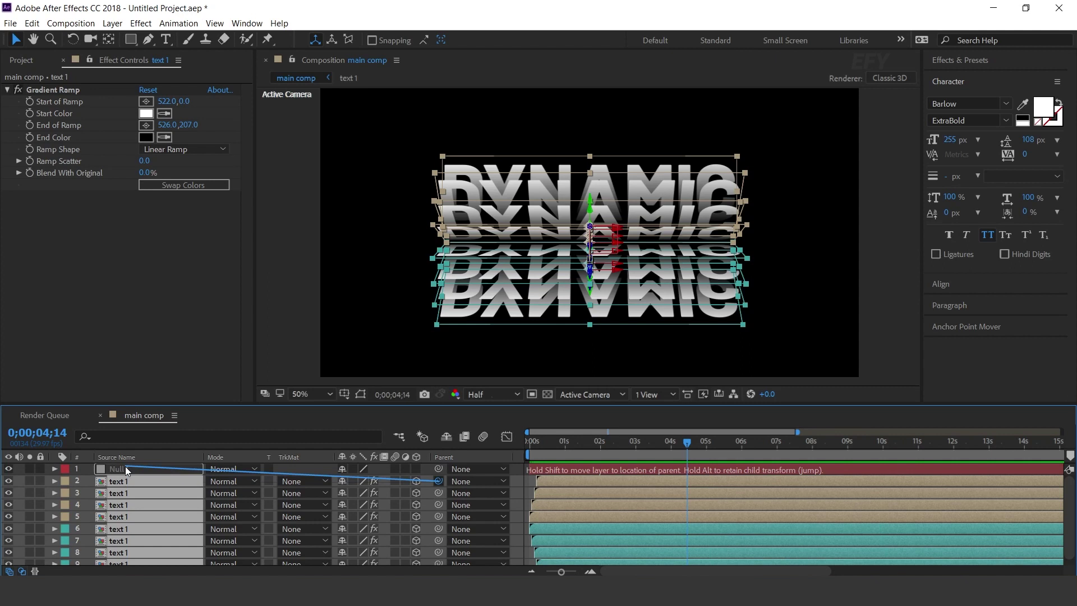
left_click(128, 467)
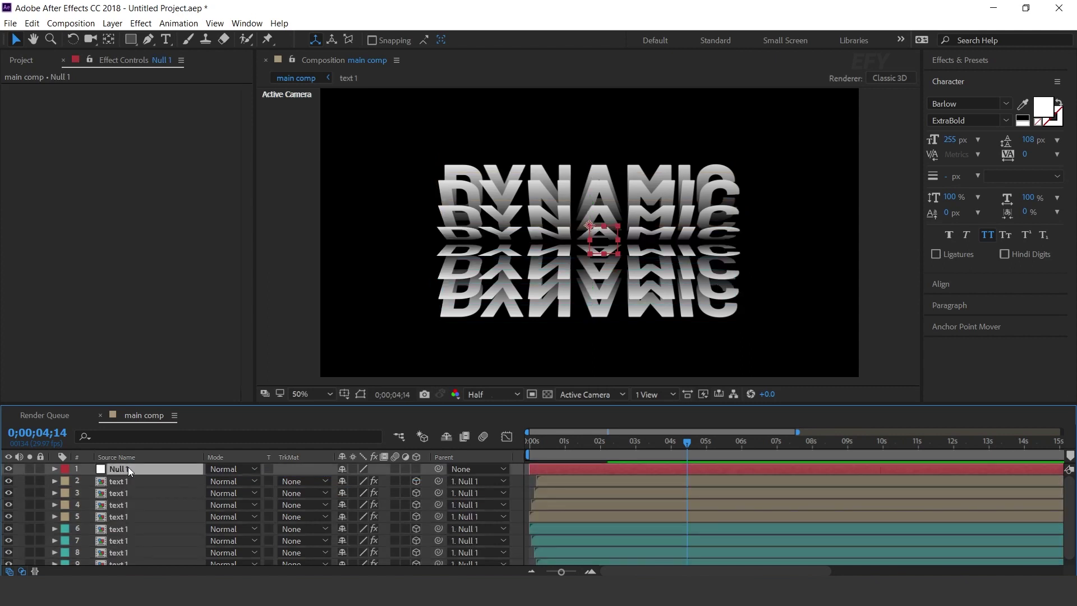
Step: Keyframe Null 1's Scale at 75% on the first frame
key("s")
left_click(591, 571)
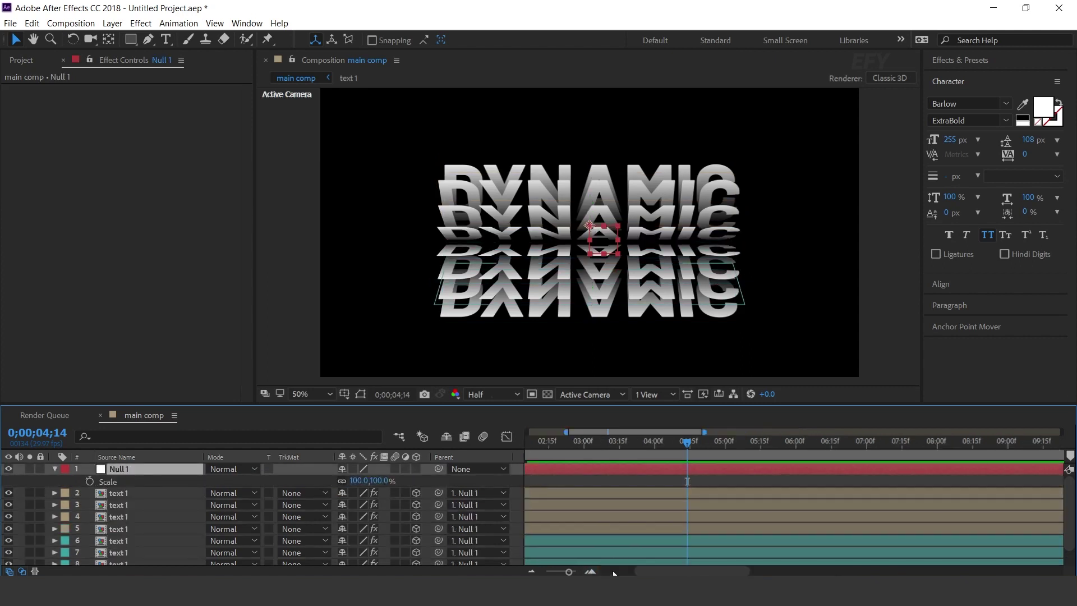
left_click_drag(677, 571, 643, 571)
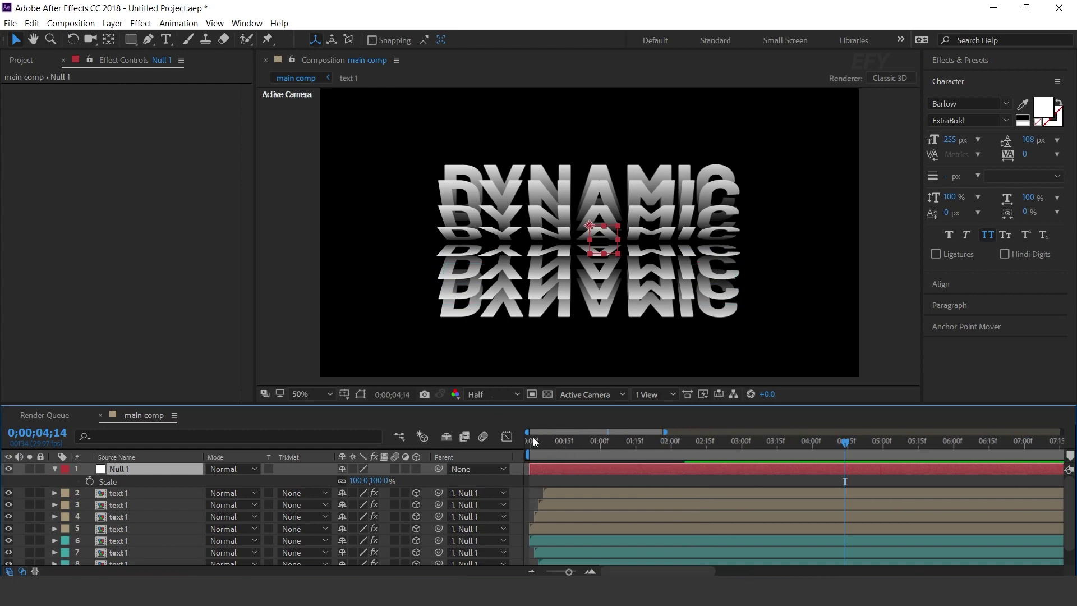
left_click(535, 441)
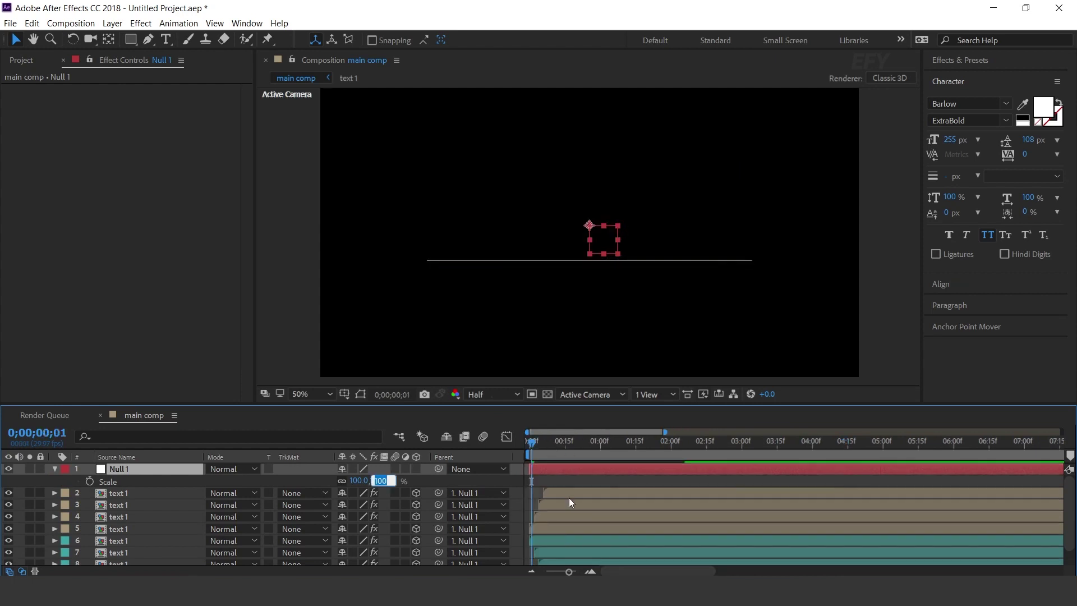
type("80")
key("Return")
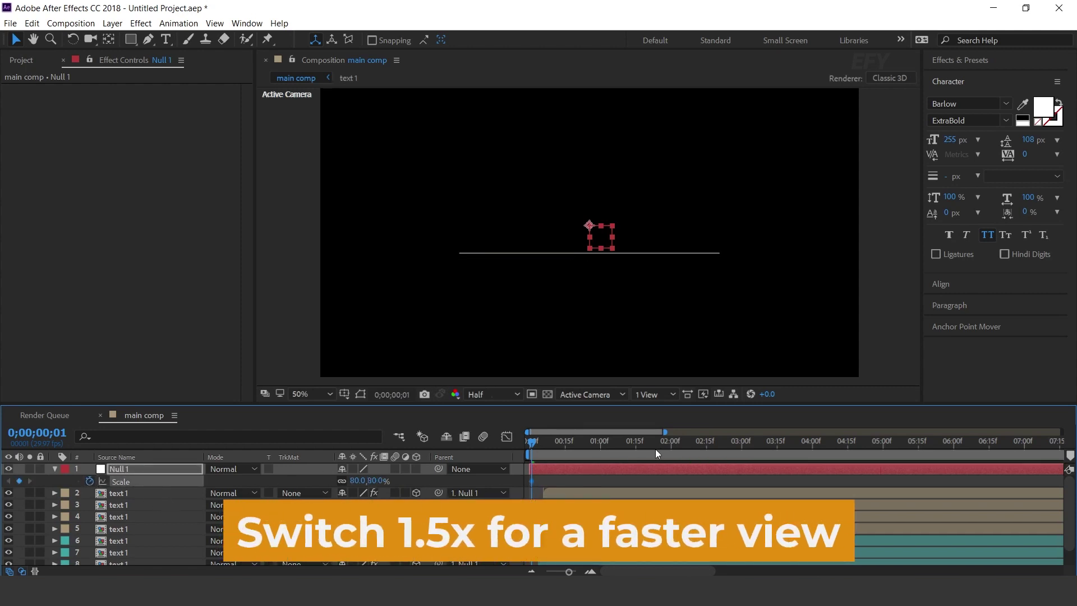
Step: Keyframe Null 1's Scale at 100% at two seconds and preview the growth
left_click(671, 443)
left_click(379, 481)
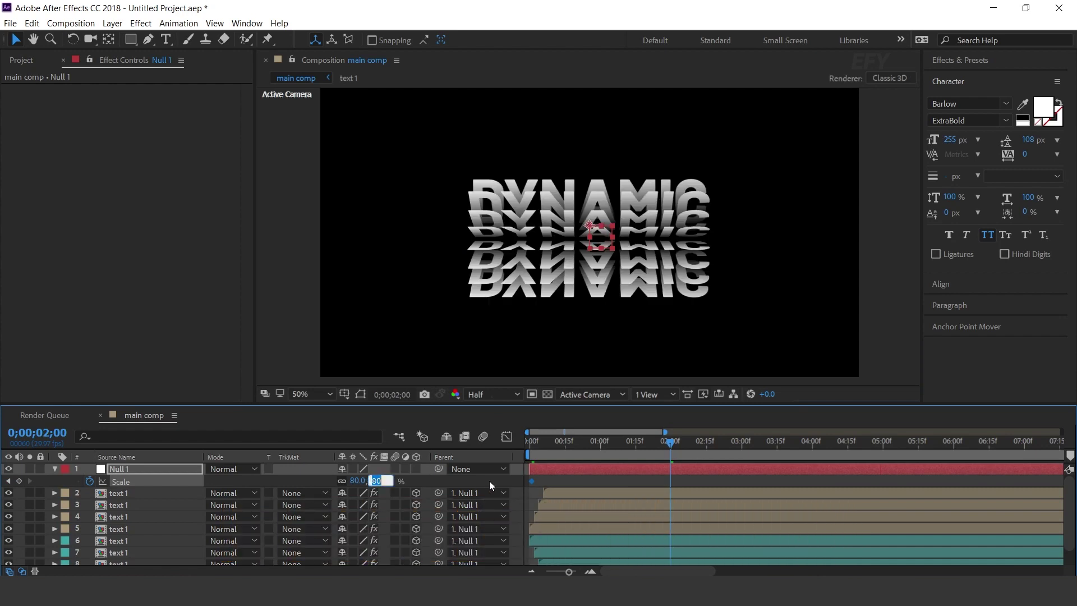
type("100")
key("Return")
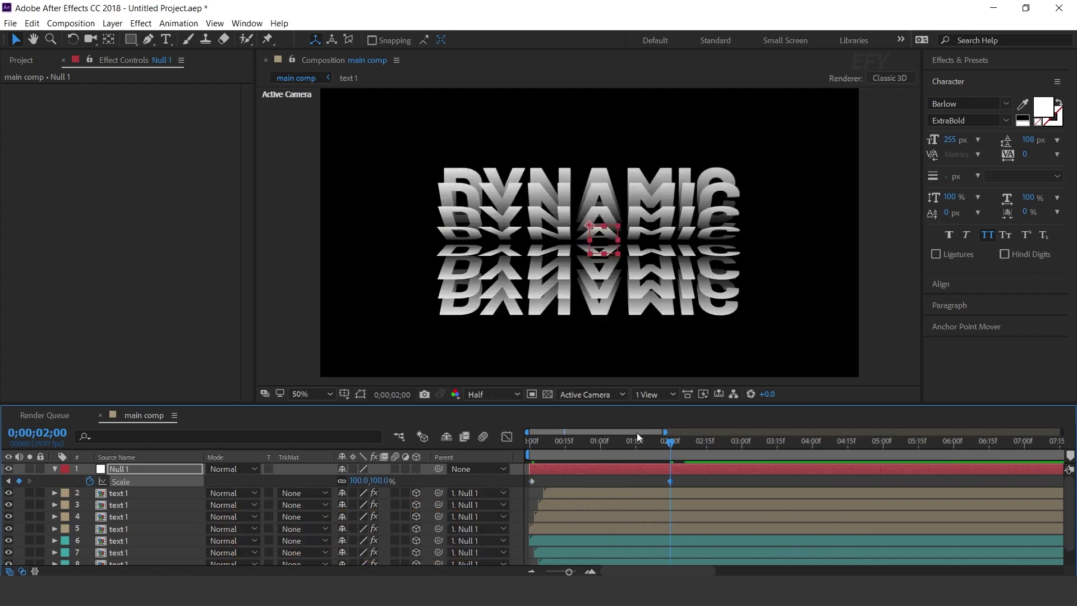
key("Home")
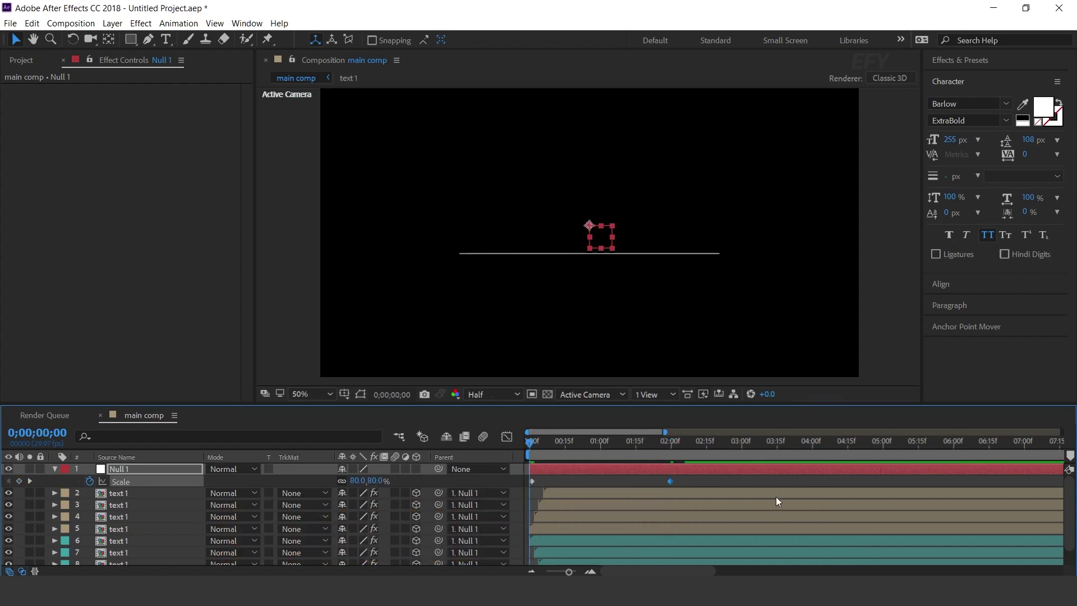
key("space")
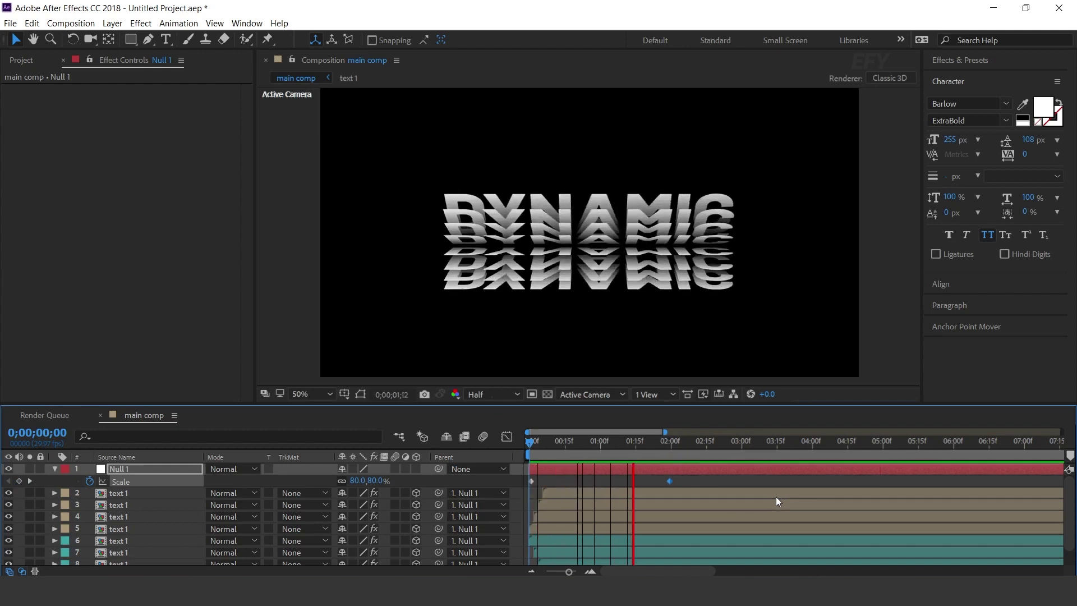
key("space")
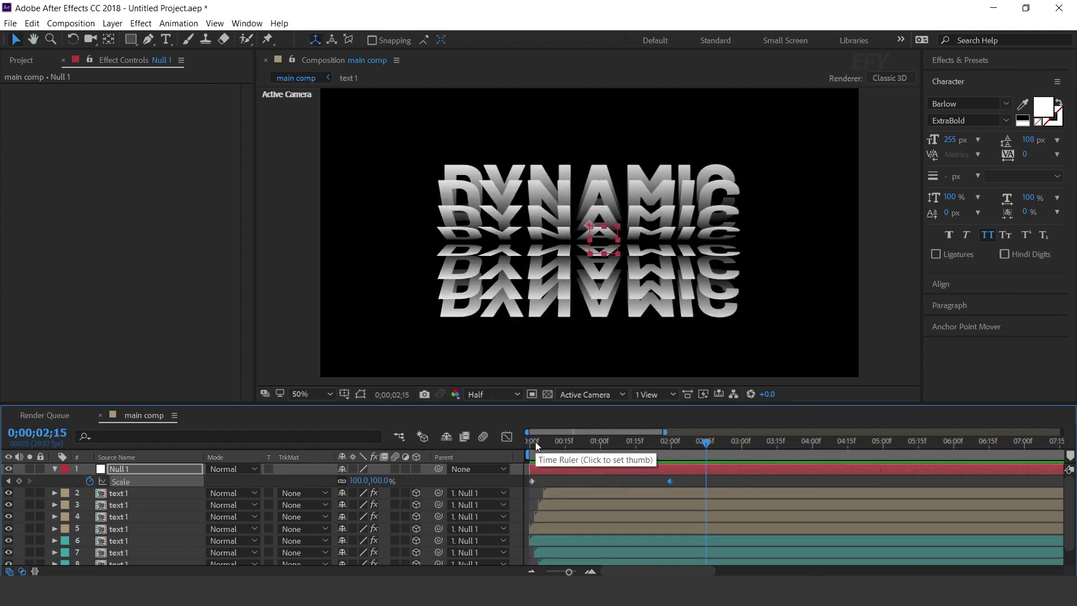
key("Home")
key("minus")
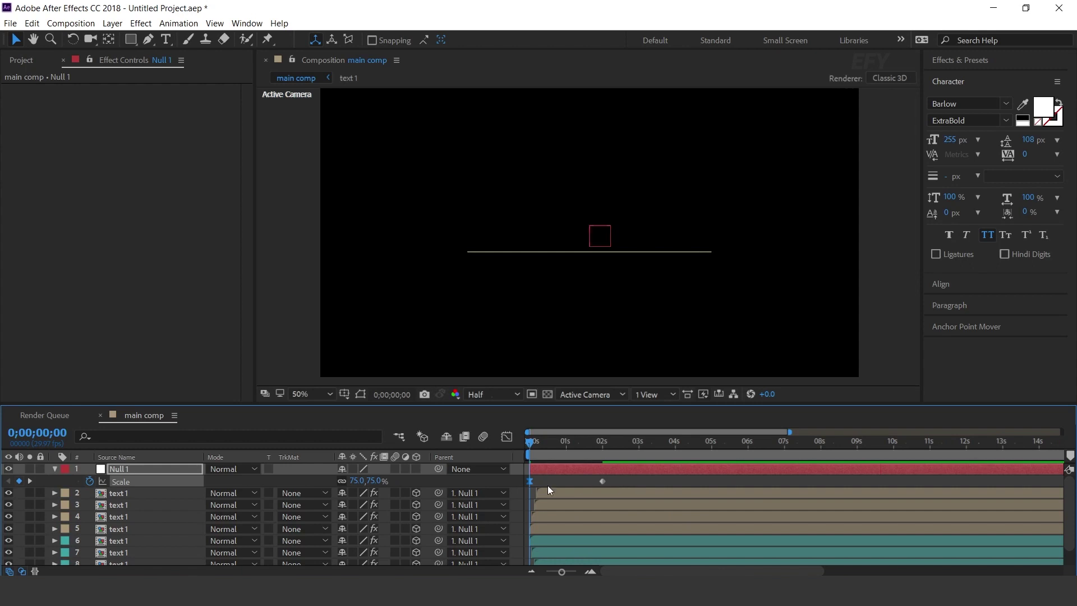
Step: Apply Easy Ease to Null 1's two Scale keyframes
left_click(503, 484)
right_click(600, 479)
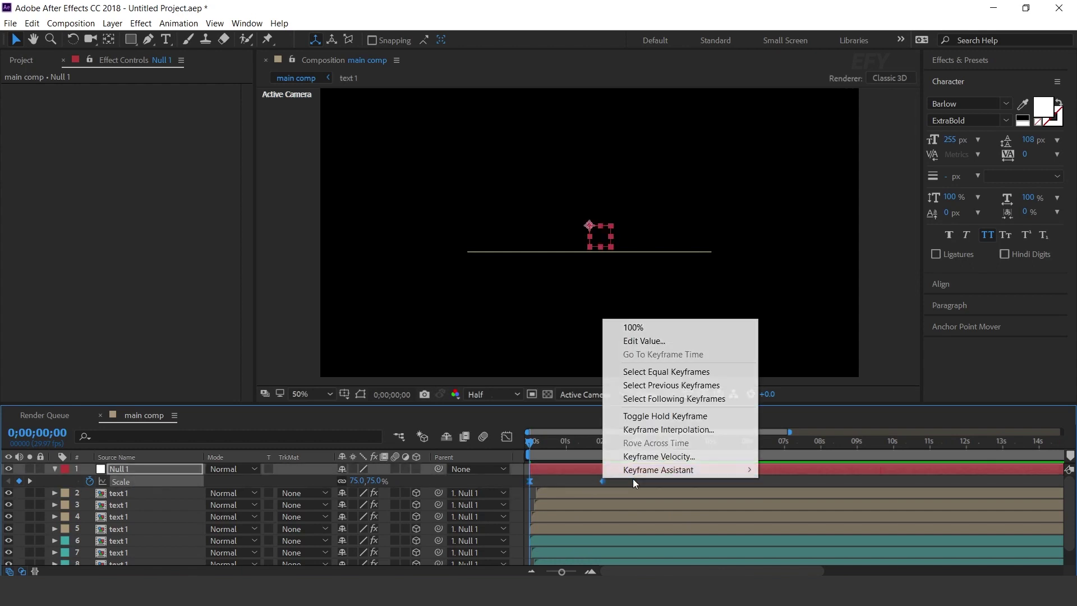
left_click(823, 381)
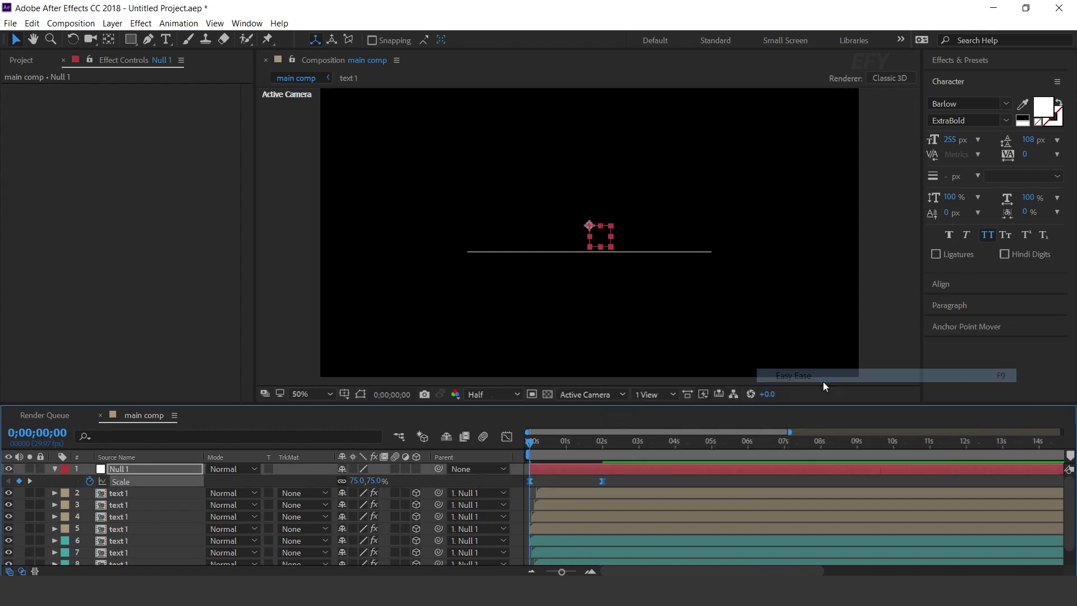
Step: In the Graph Editor, pull the two-second keyframe's handle so speed peaks early, then preview
left_click(506, 437)
left_click(603, 538)
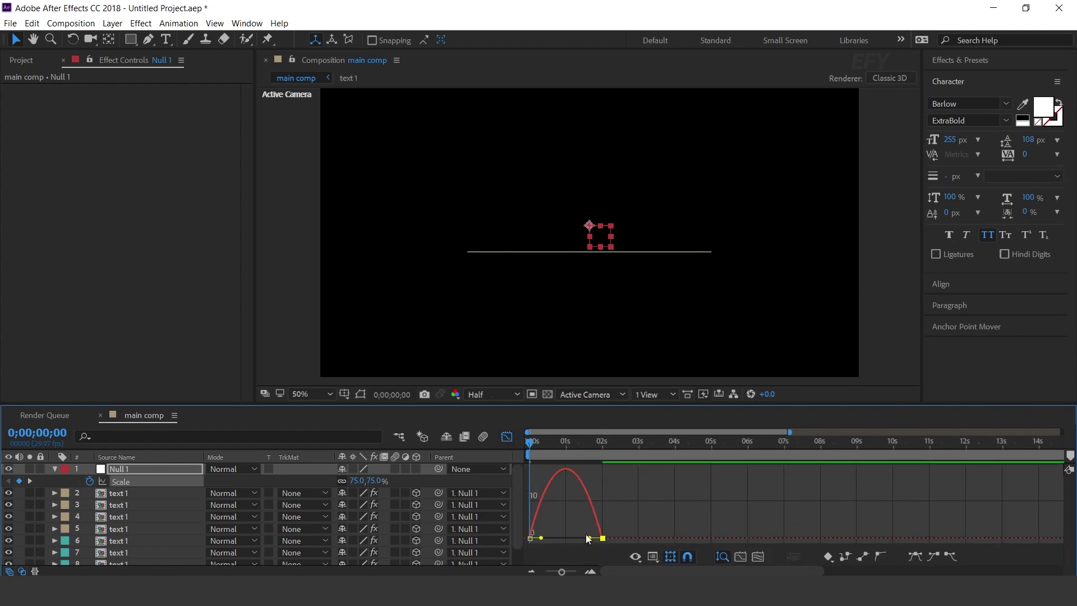
left_click_drag(593, 540, 571, 537)
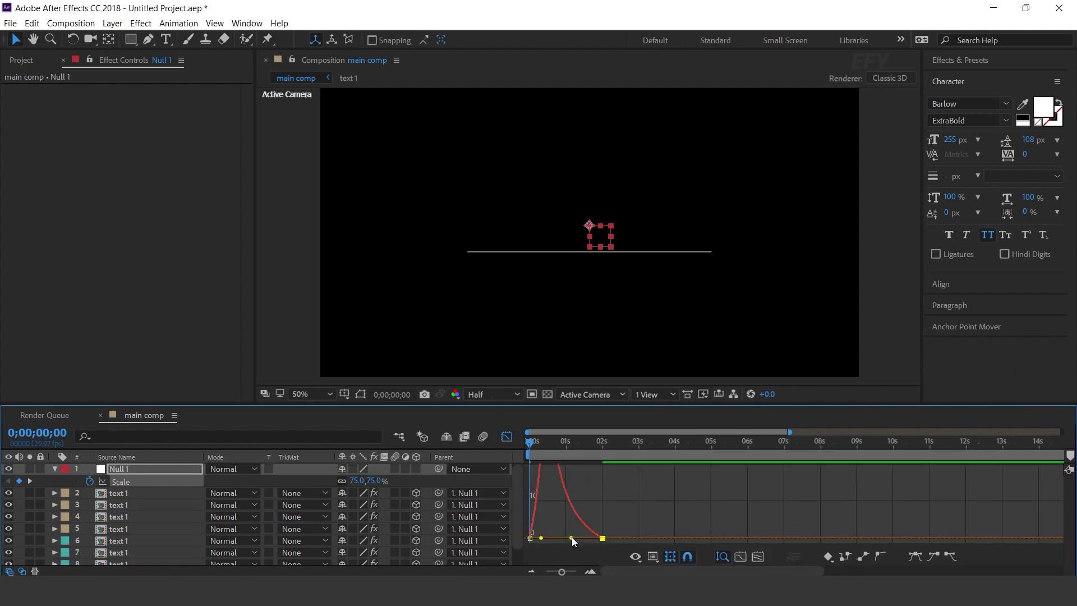
left_click(506, 437)
key("space")
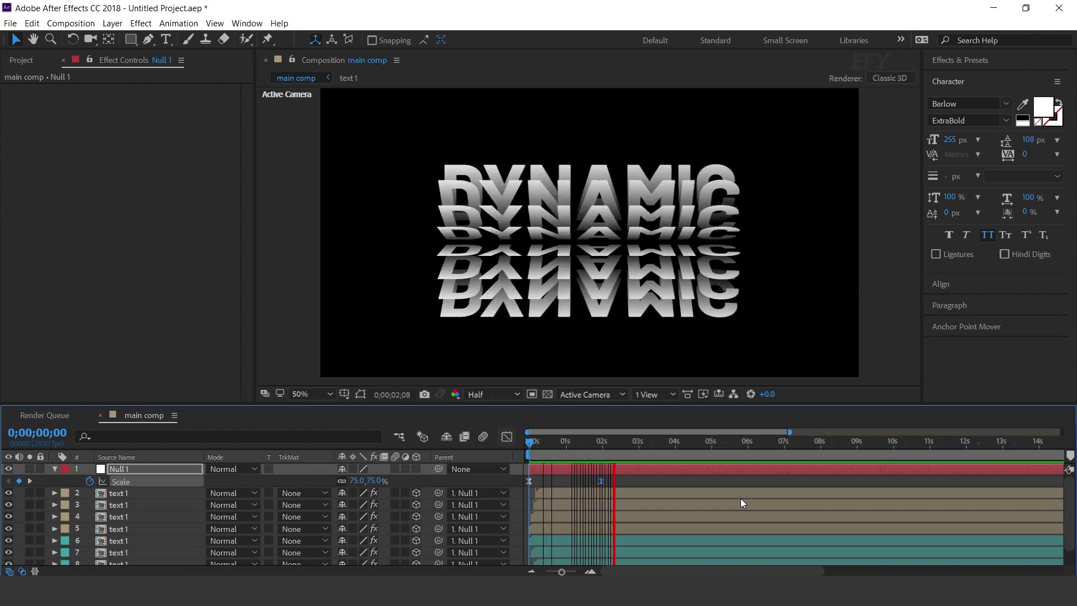
key("space")
Step: Apply Easy Ease to the Position keyframes of text layers 2–9, then collapse them
left_click(619, 496)
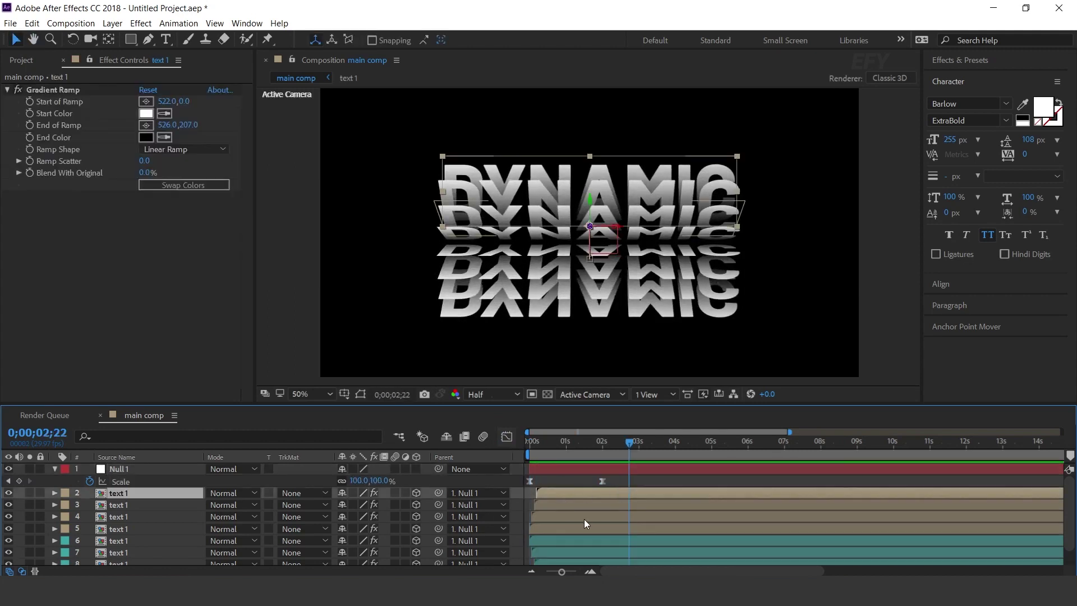
scroll(155, 548, "down", 1)
left_click(132, 559, "shift")
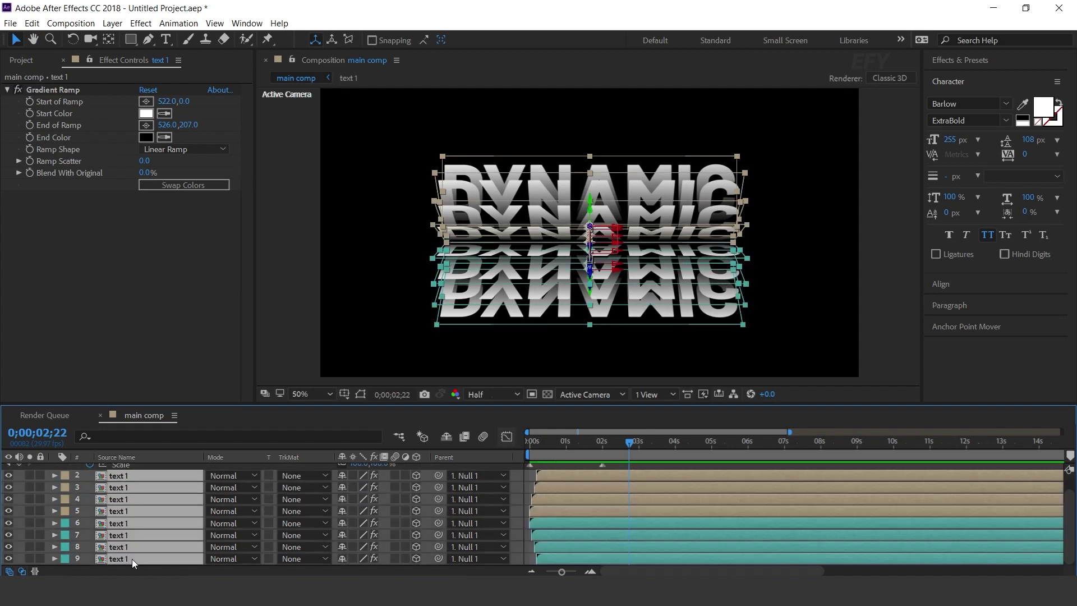
key("u")
scroll(655, 483, "up", 1)
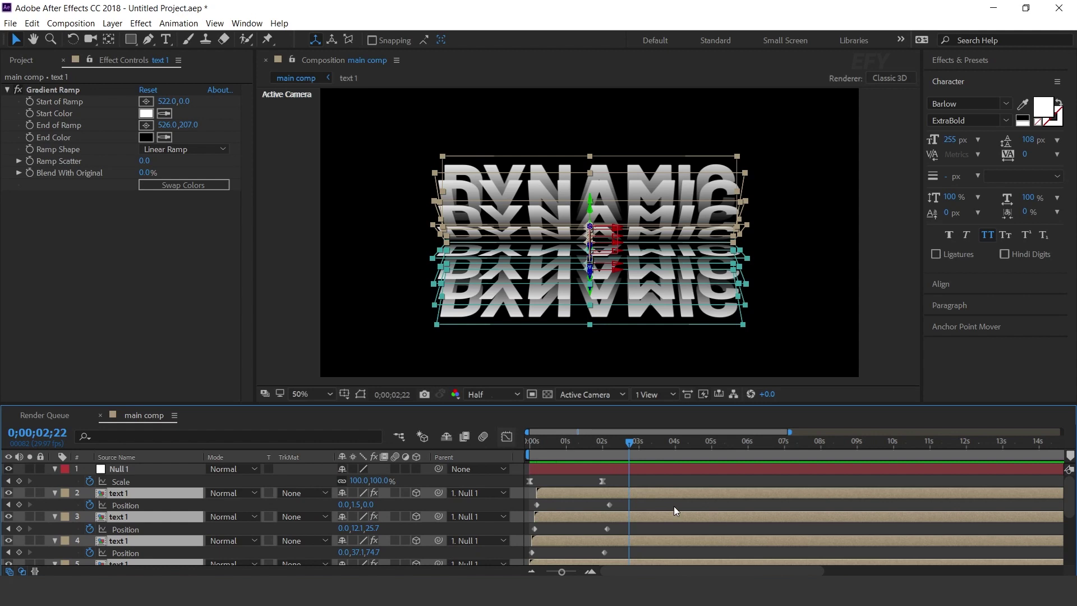
left_click(658, 534)
mouse_move(674, 505)
left_mouse_down()
mouse_move(532, 562)
mouse_move(600, 490)
left_mouse_up()
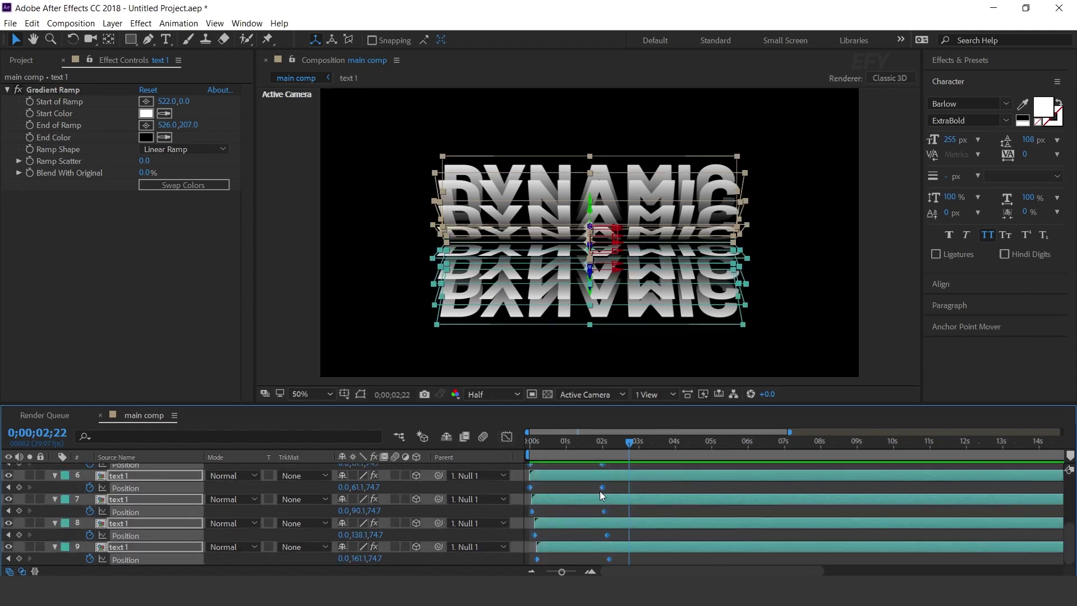
right_click(605, 511)
mouse_move(661, 503)
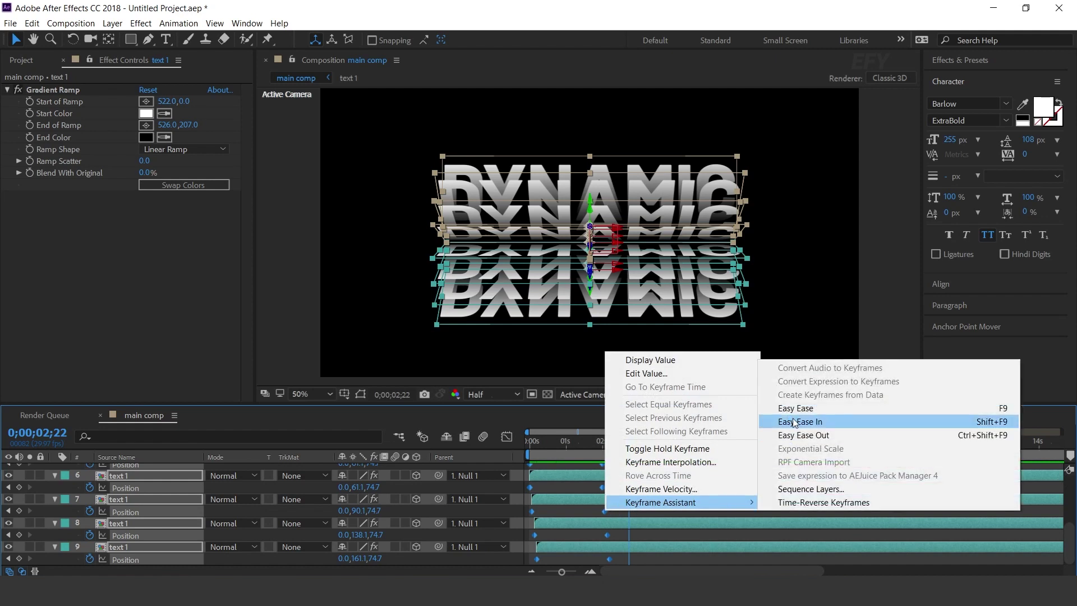
left_click(798, 410)
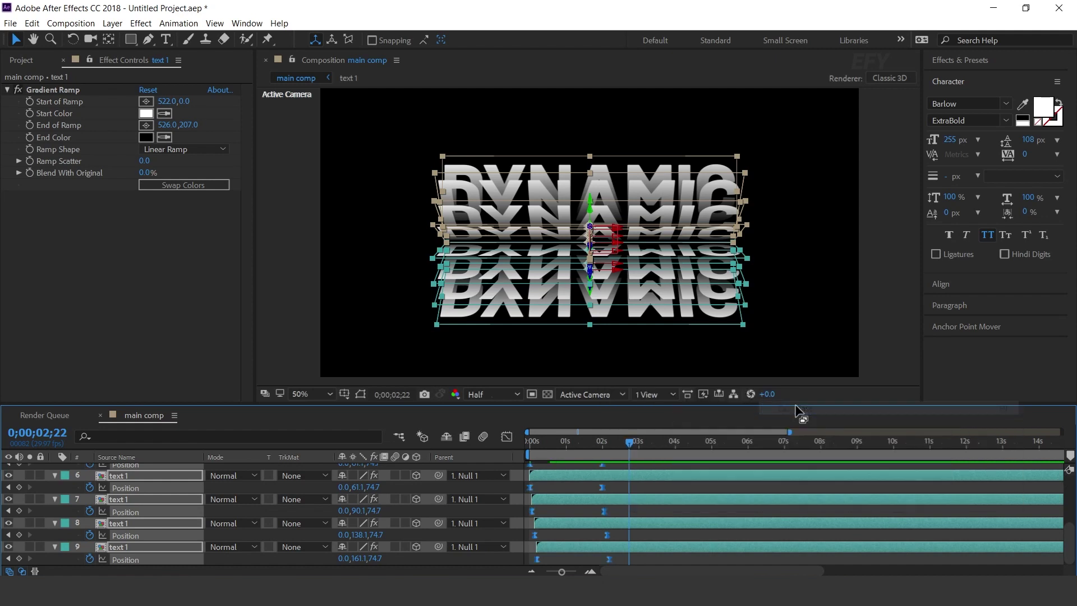
left_click(683, 512)
key("u")
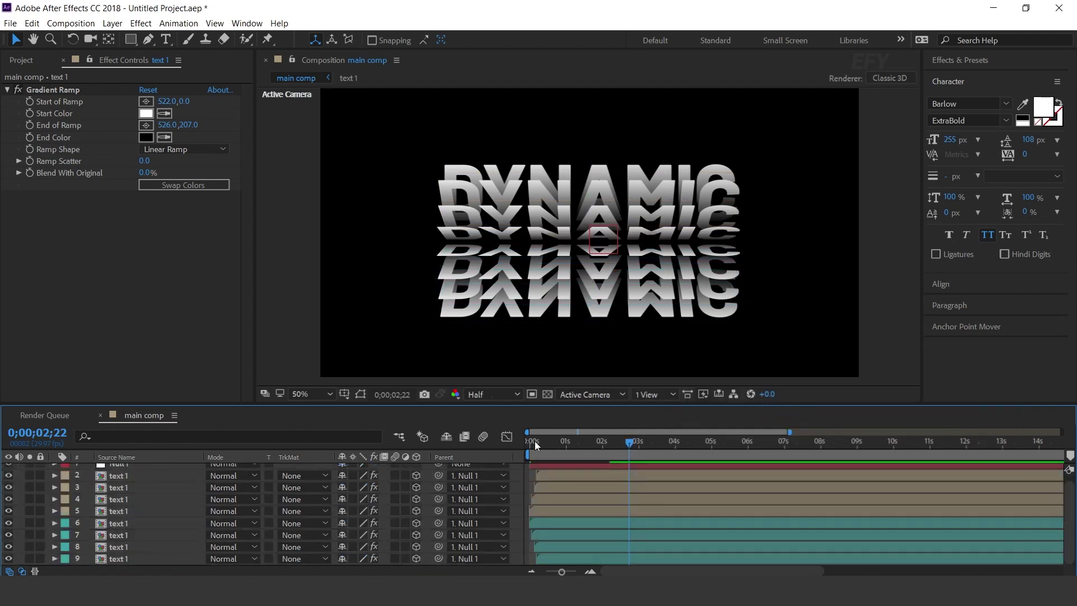
key("Home")
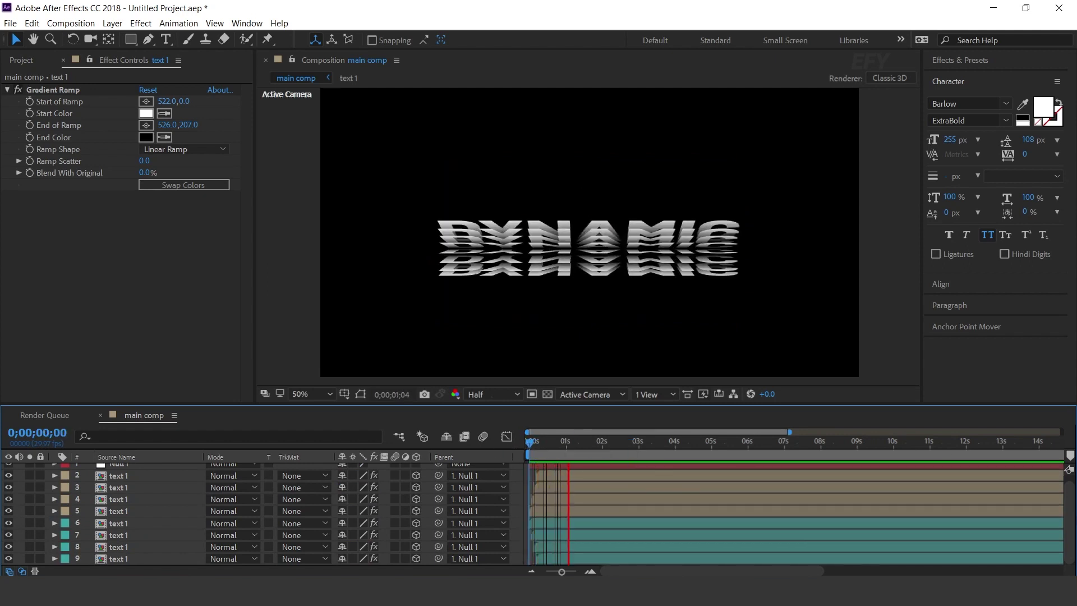
key("space")
left_click(530, 448)
key("space")
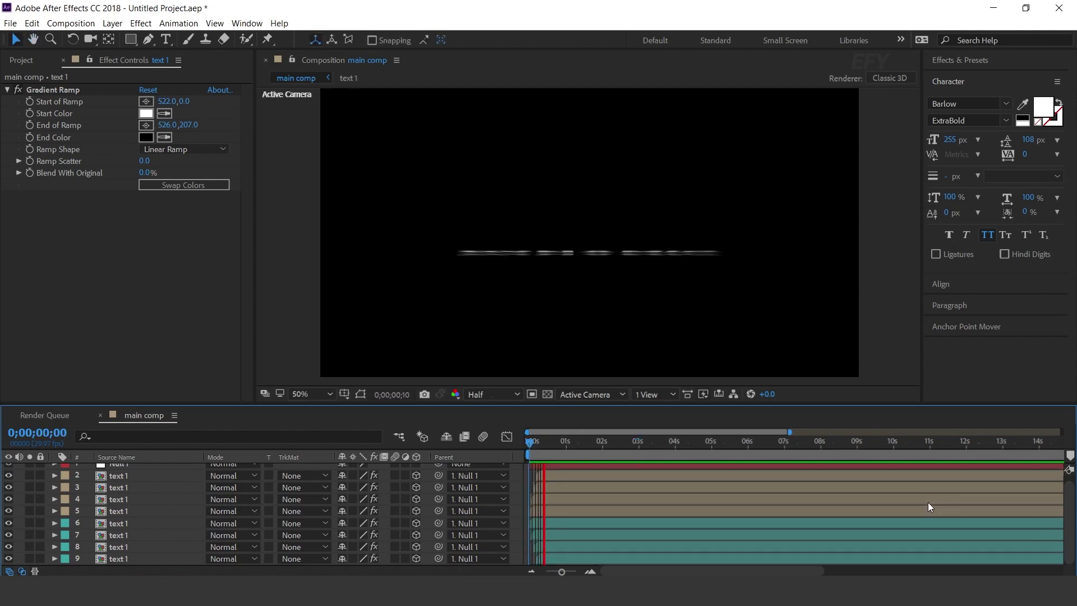